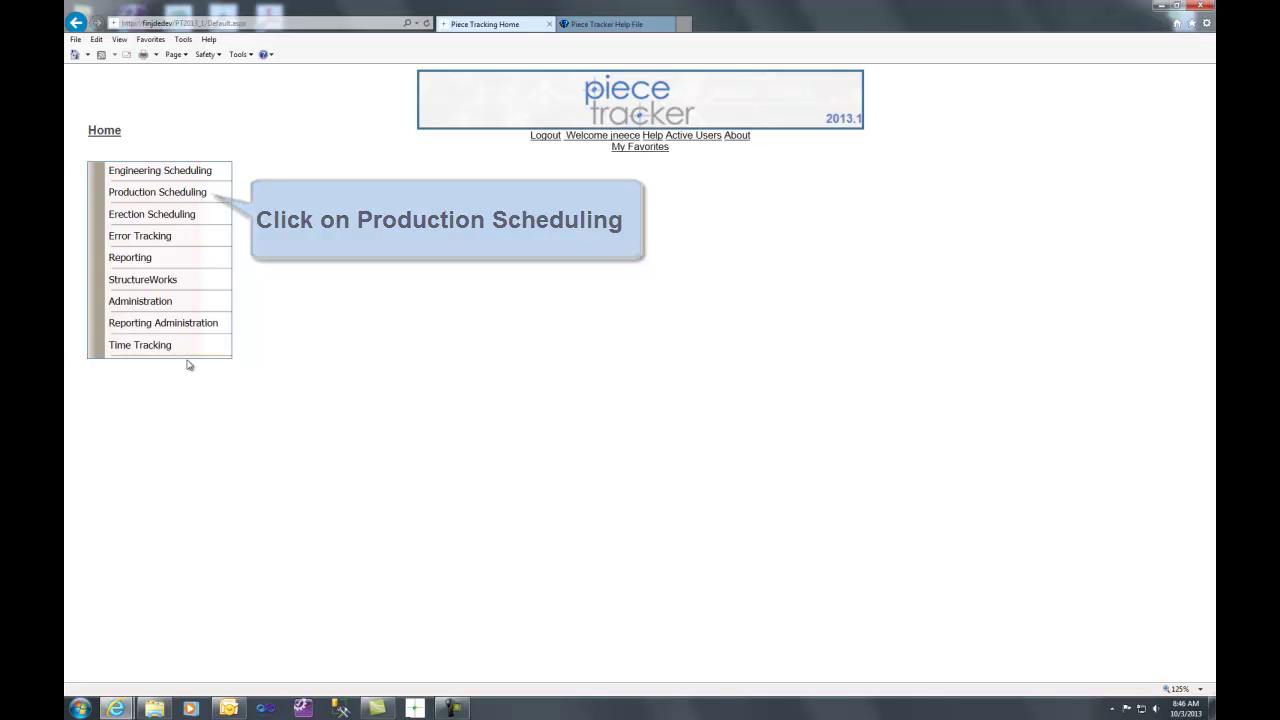
- Go to Production Scheduling and open its Address Book module
click(200, 197)
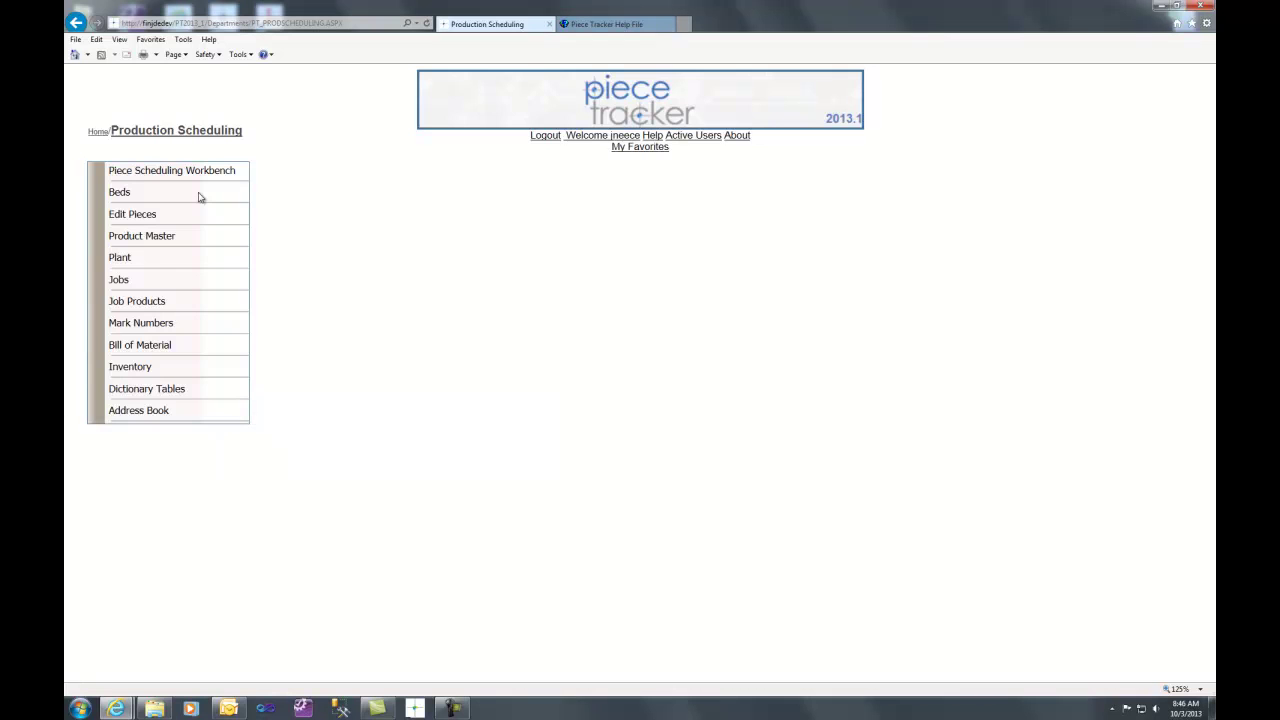
click(152, 413)
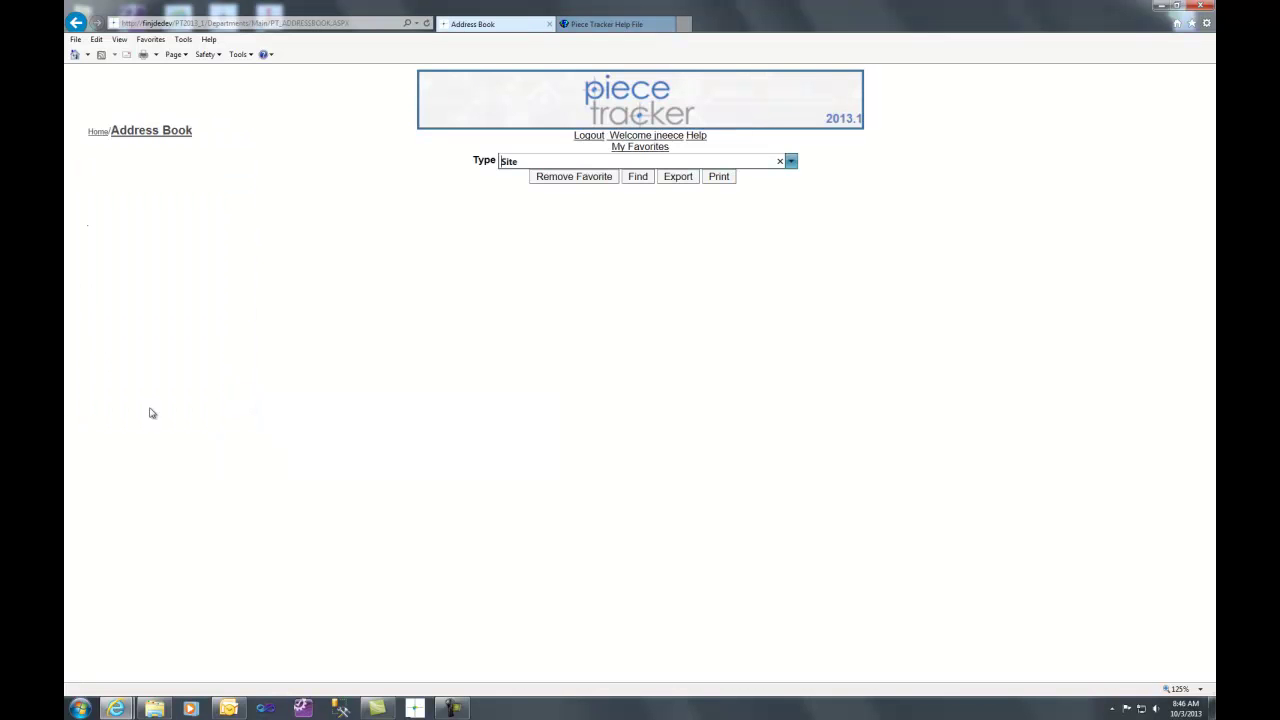
- Set the contact Type filter to Architect to list its three records
click(791, 161)
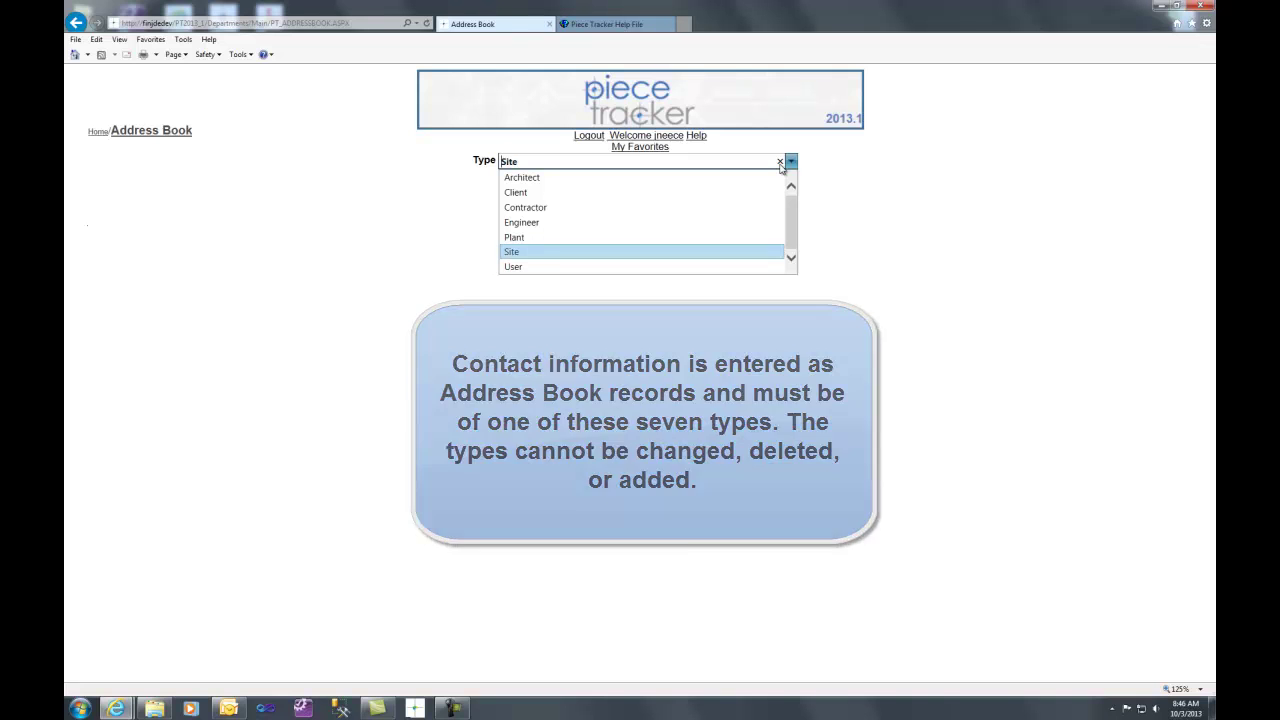
click(552, 179)
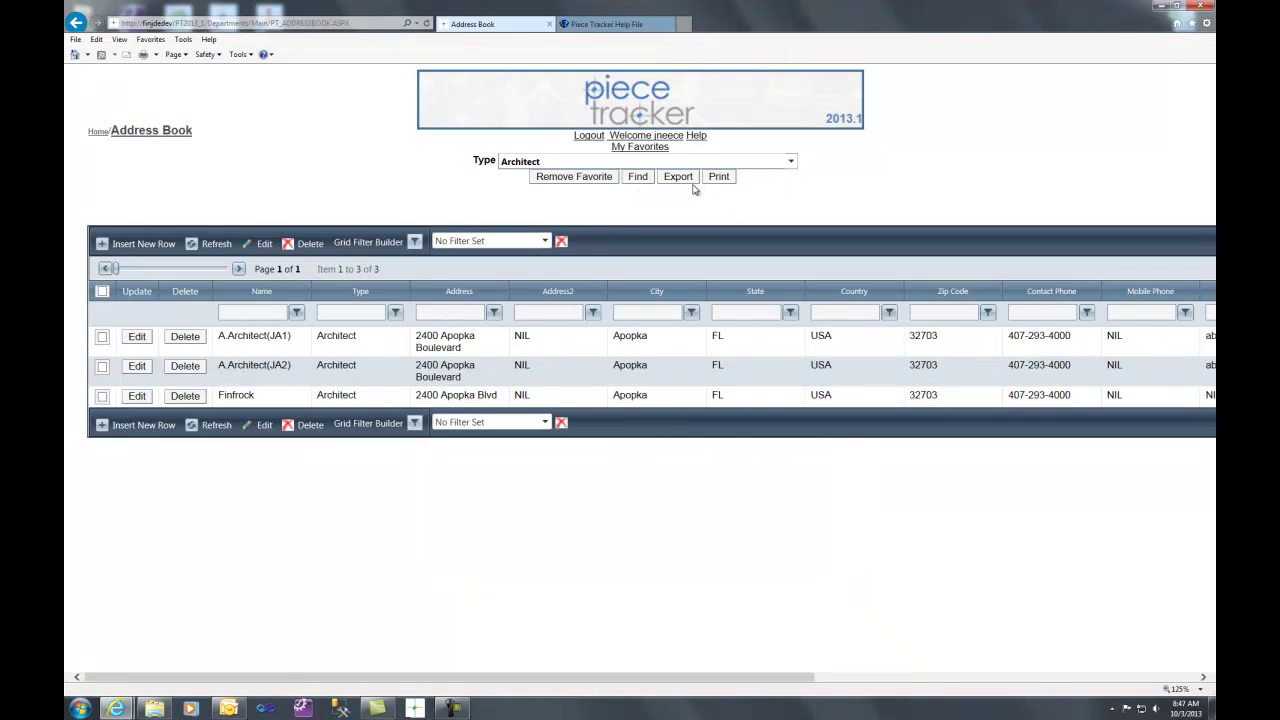
- Switch the Type filter through Client, Contractor, Engineer and finally Plant, reviewing each grid
click(792, 162)
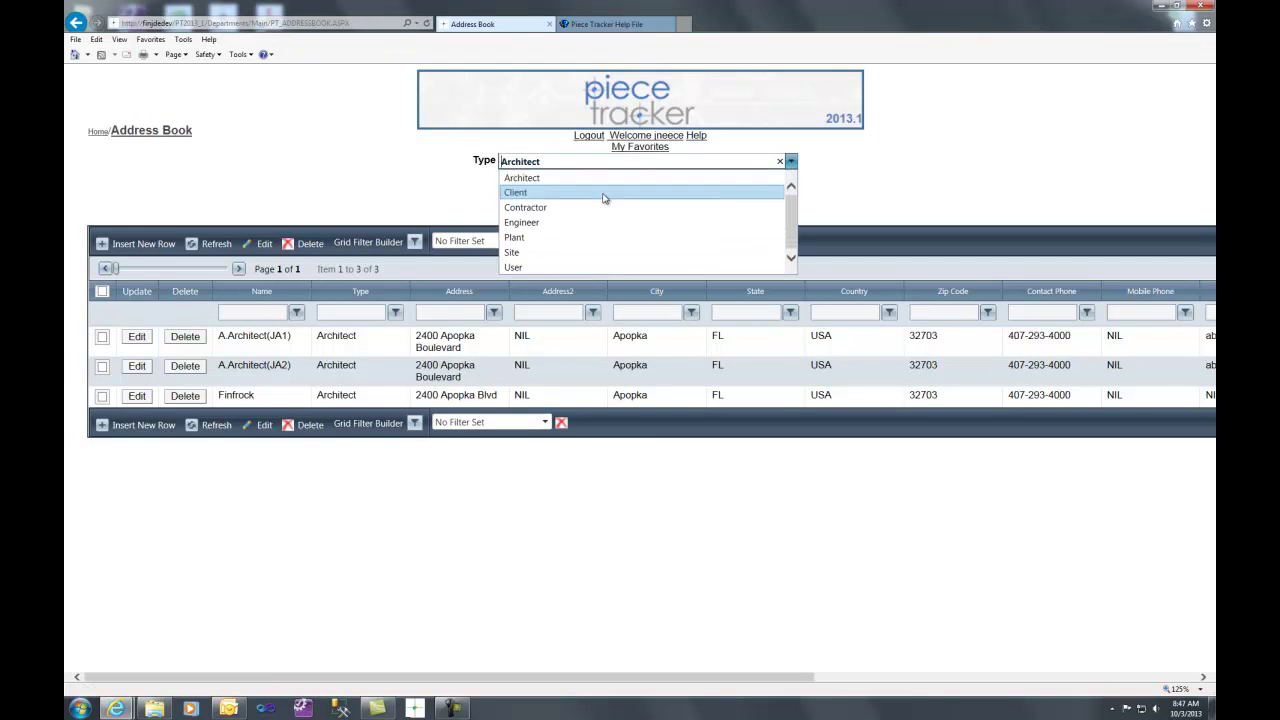
click(590, 193)
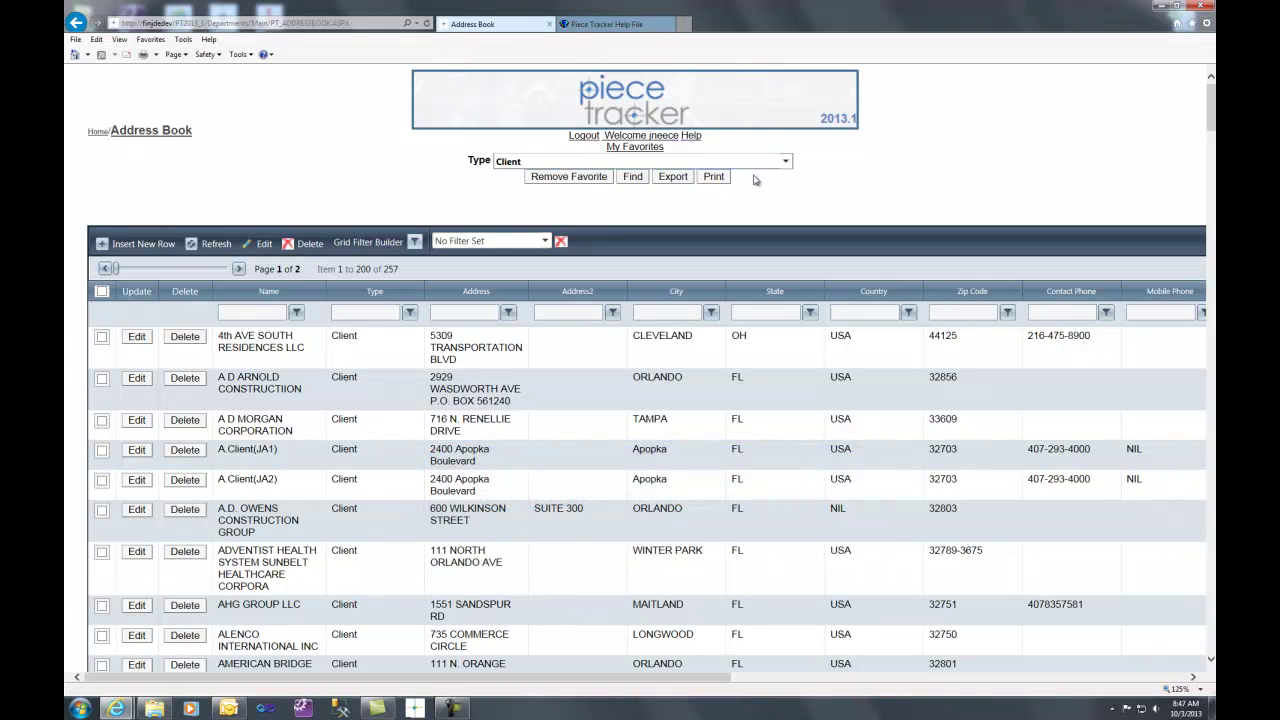
click(787, 163)
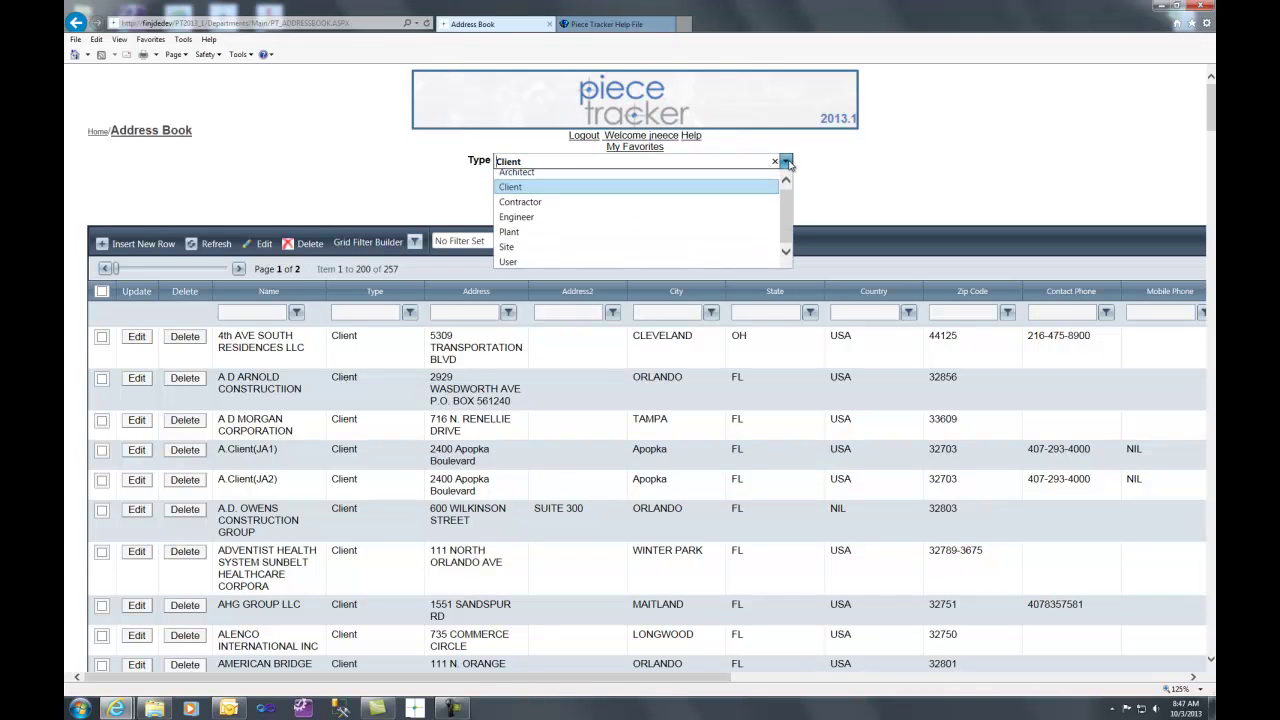
click(751, 206)
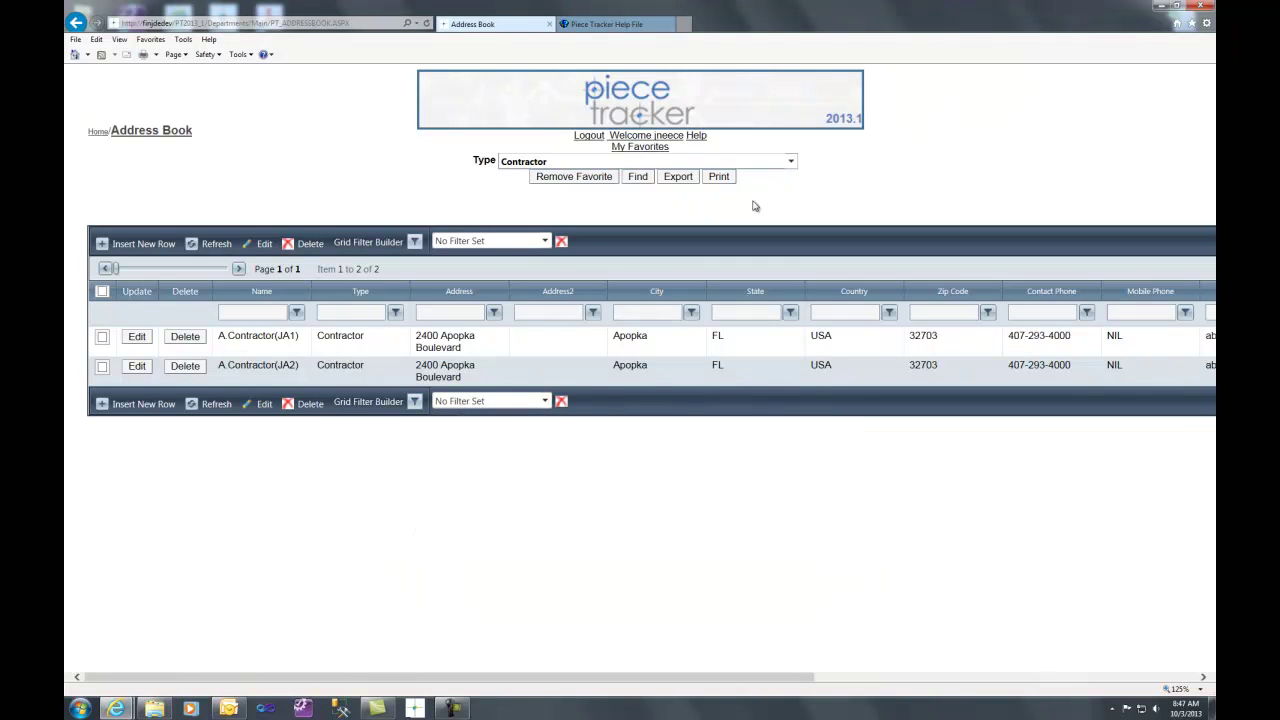
click(790, 161)
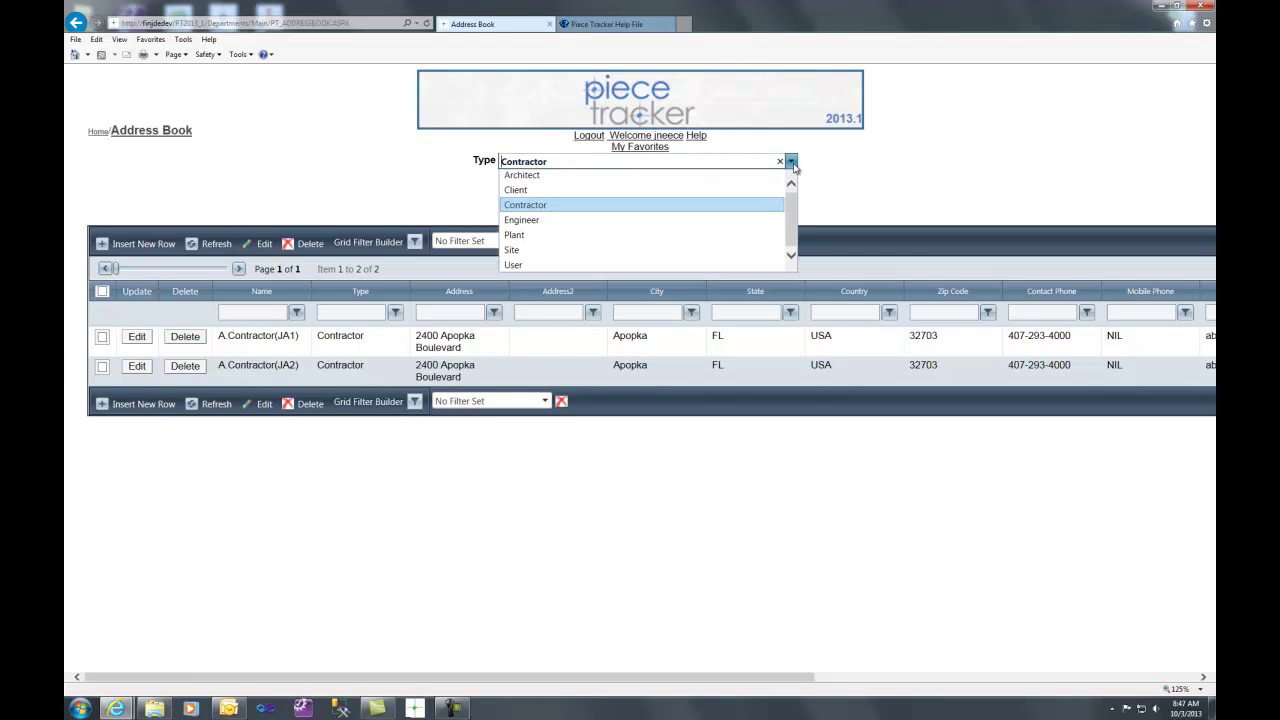
click(749, 221)
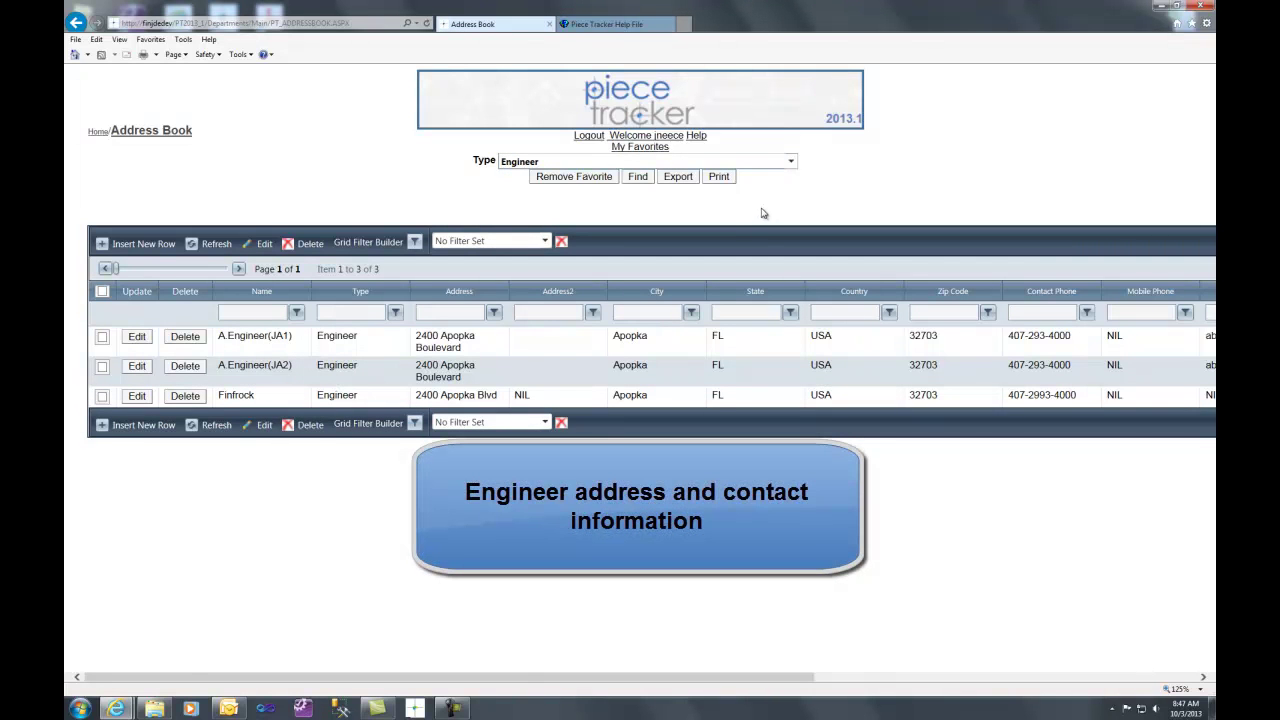
click(791, 162)
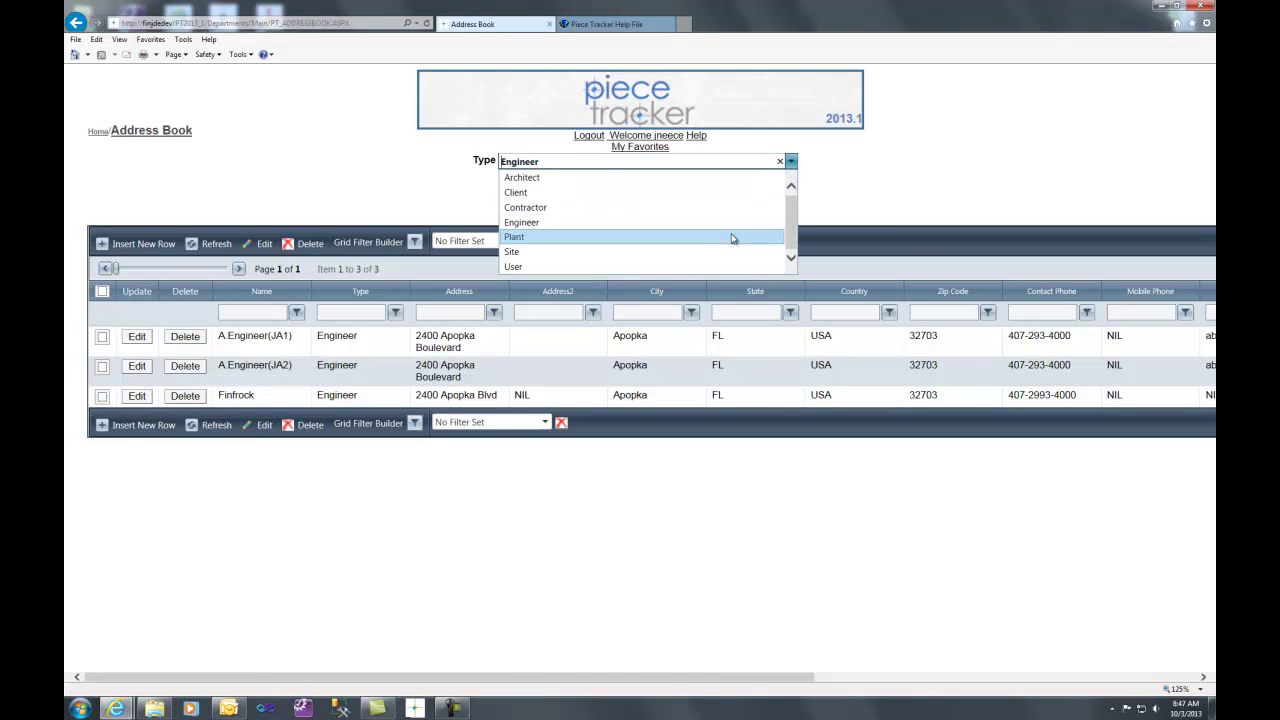
click(732, 237)
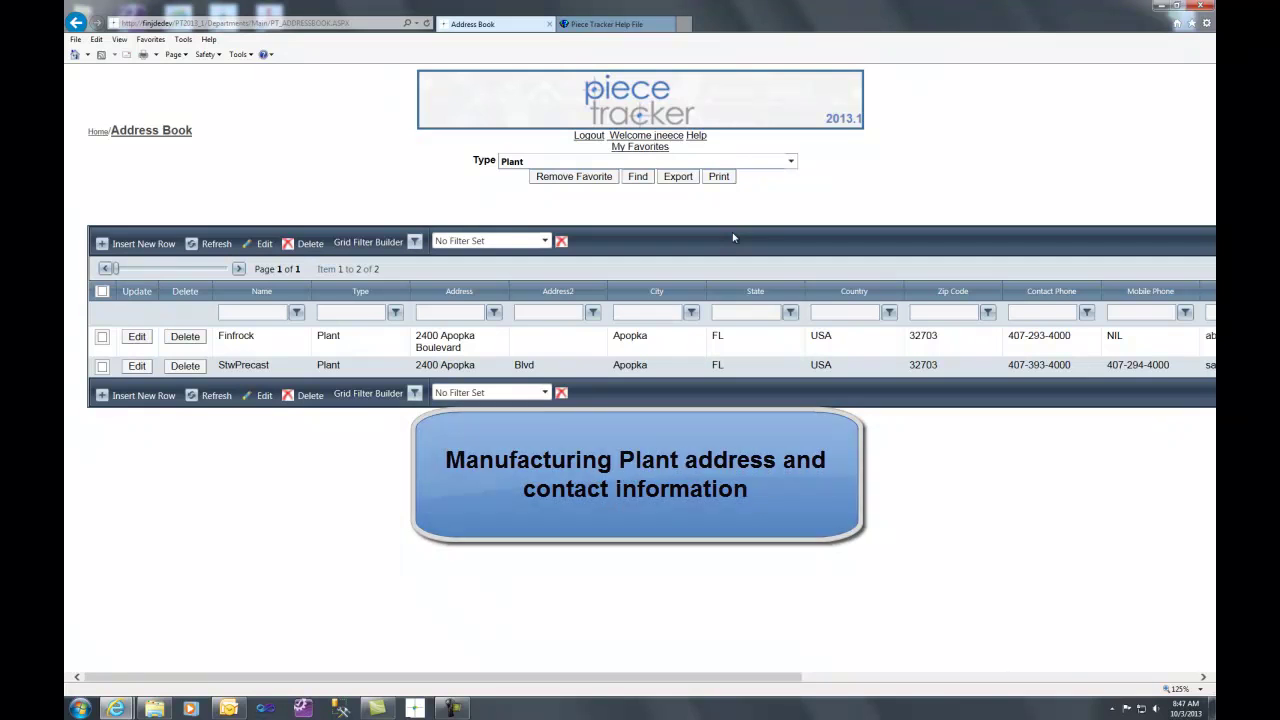
click(790, 163)
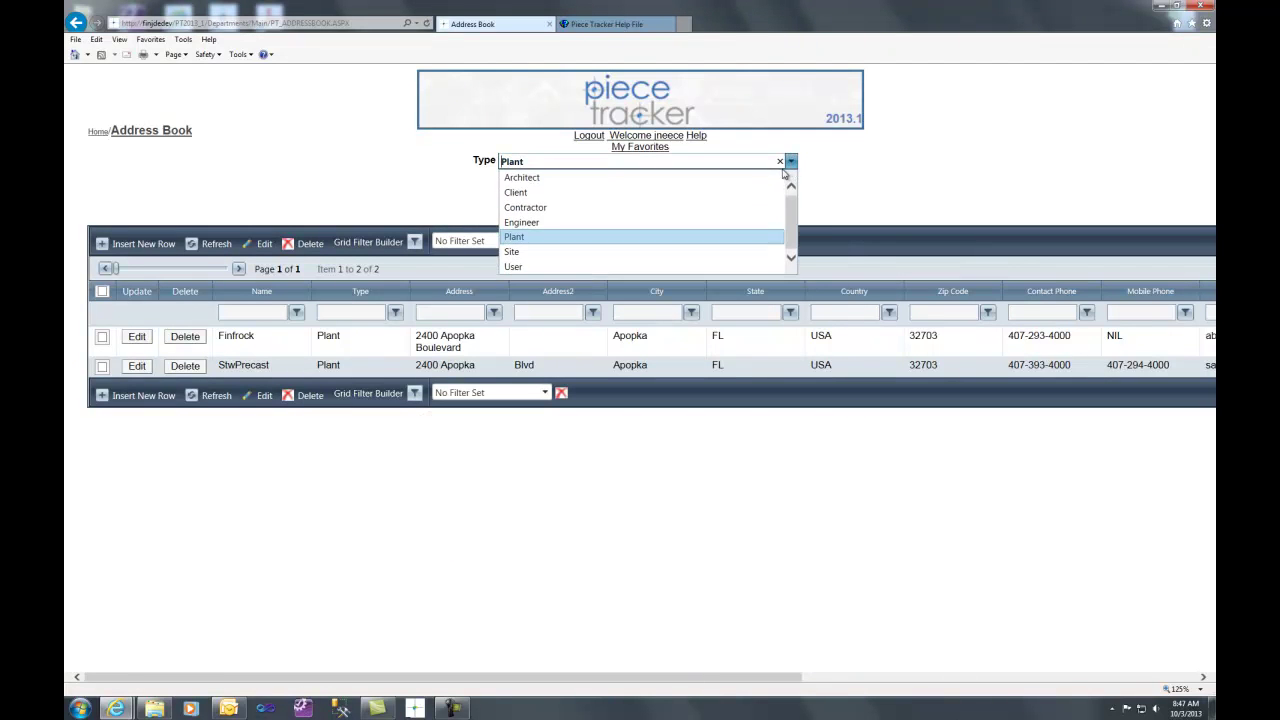
- View the User contacts, then set the Type back to Site with its 339 records
click(729, 256)
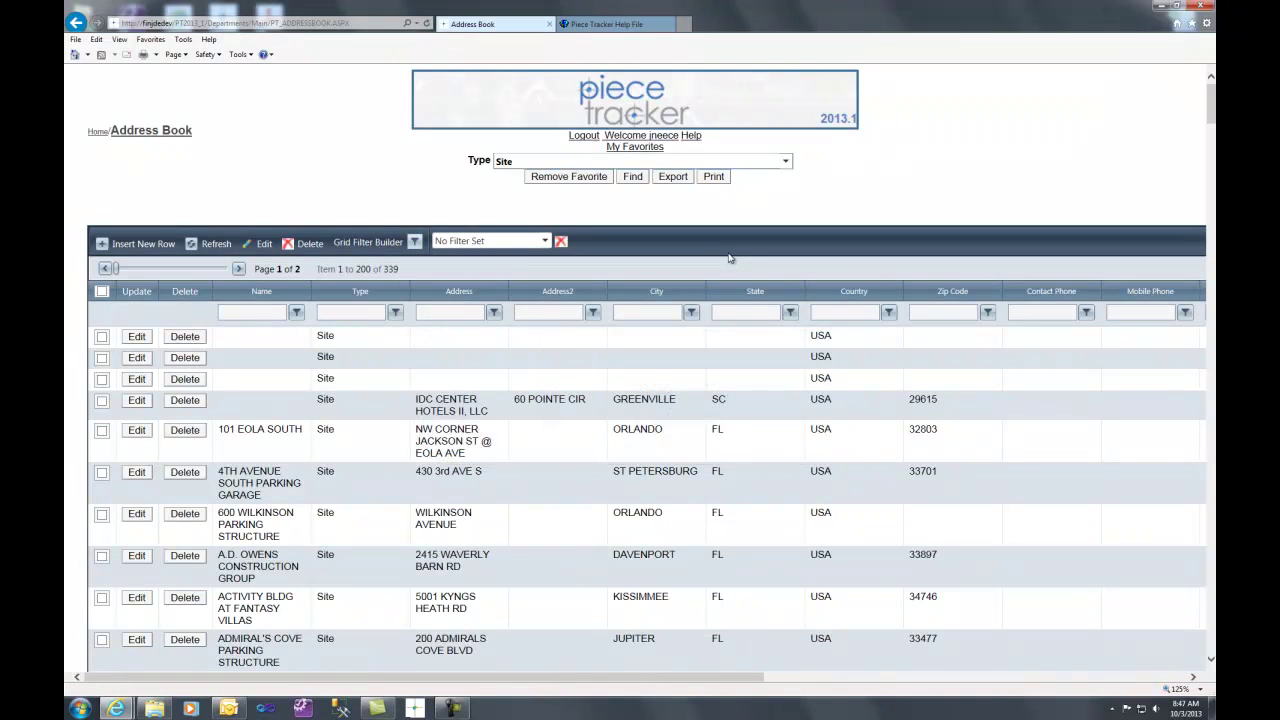
click(779, 167)
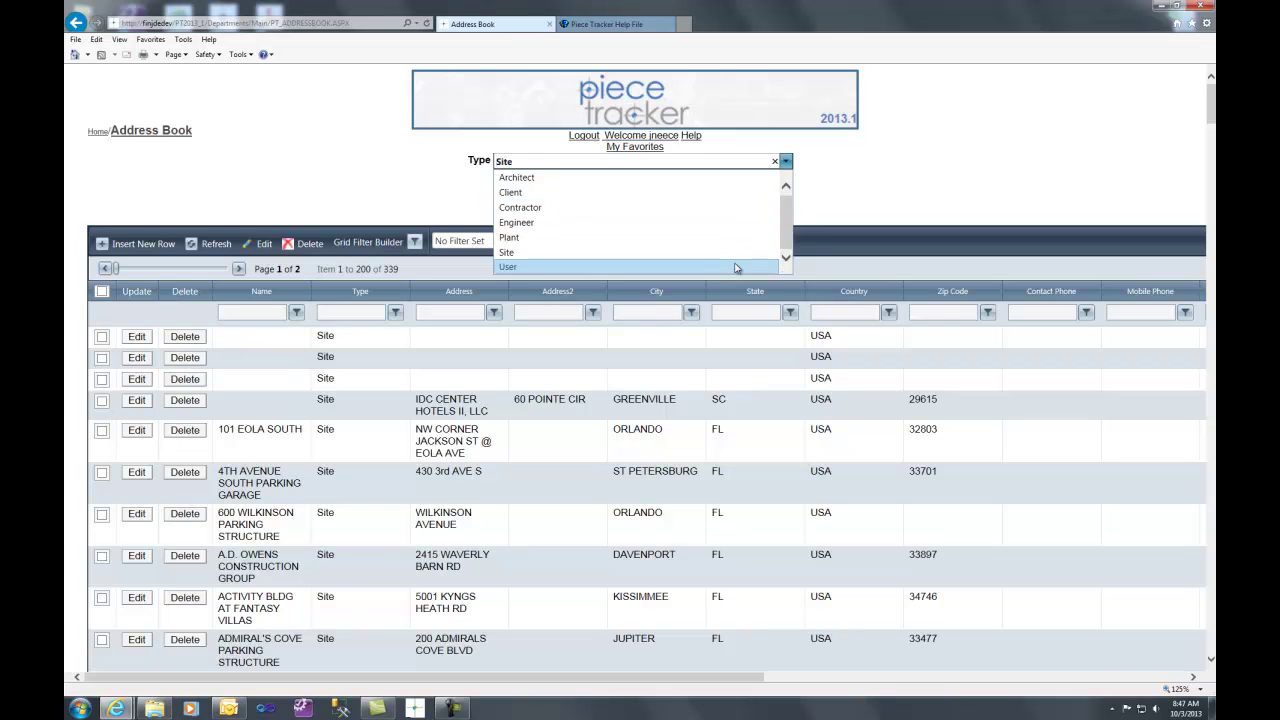
click(736, 268)
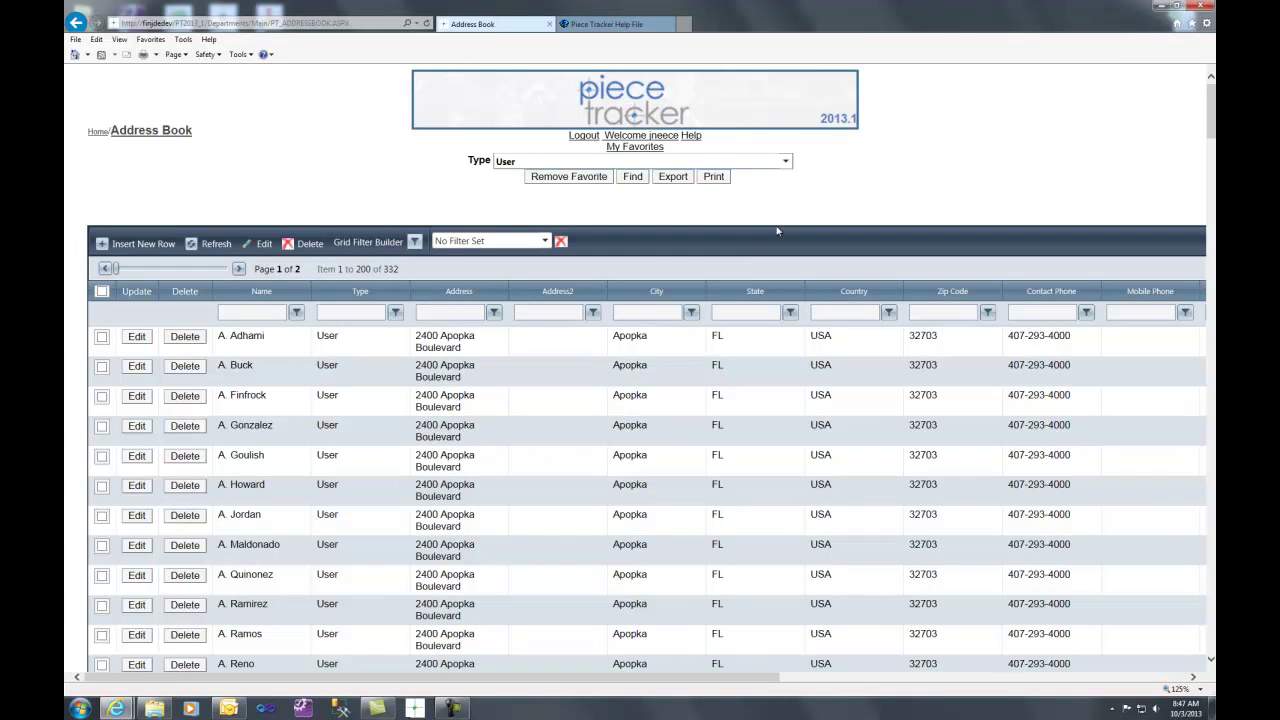
click(786, 161)
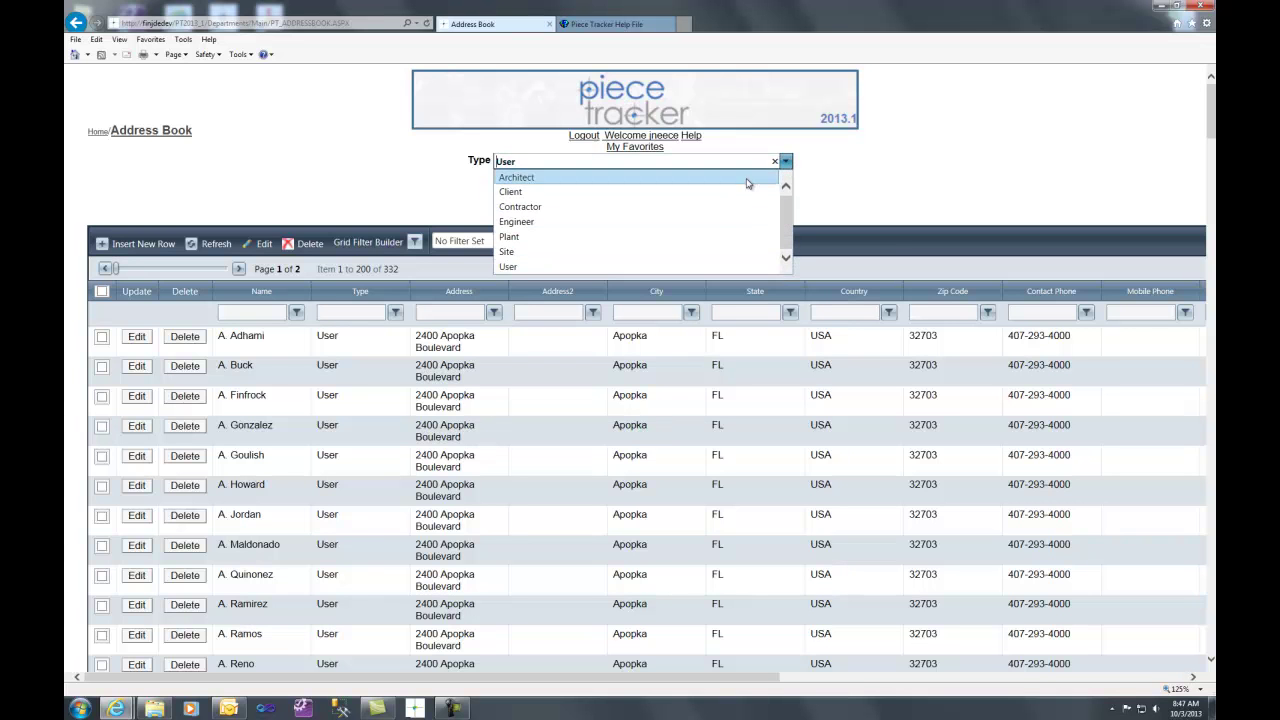
click(665, 252)
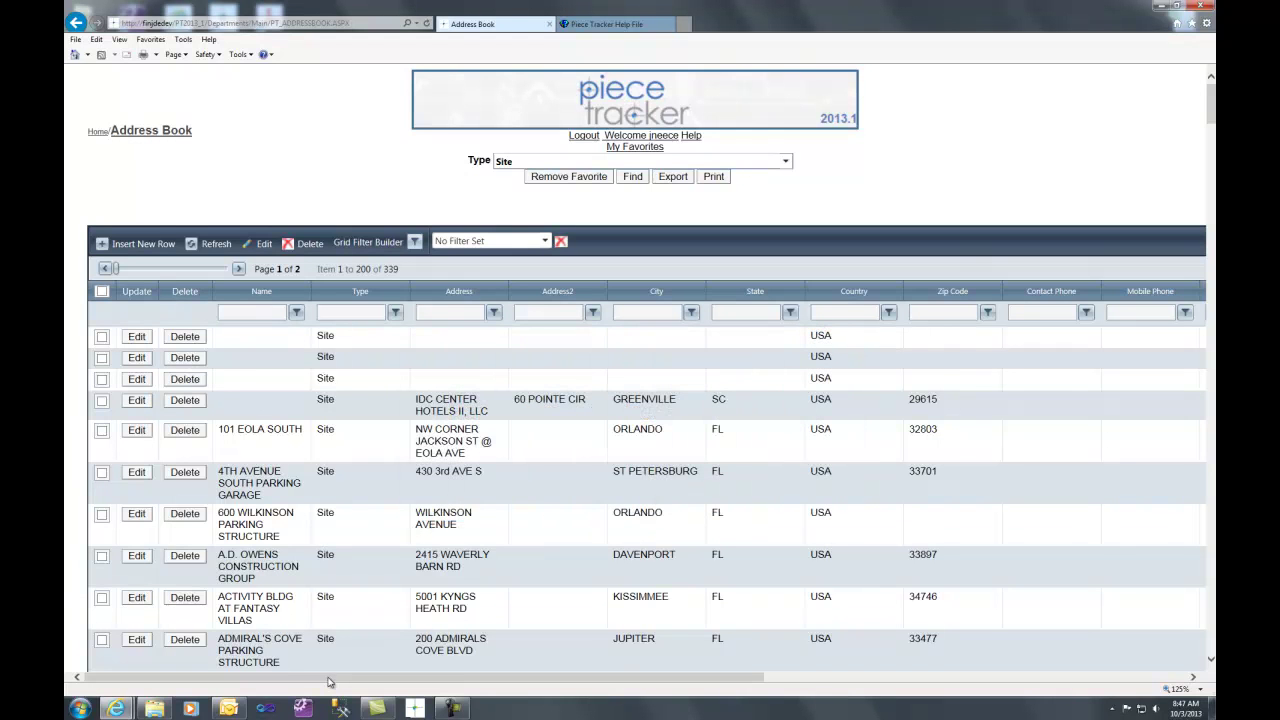
- Scroll across the Site contact grid to inspect its columns
drag(330, 682, 674, 710)
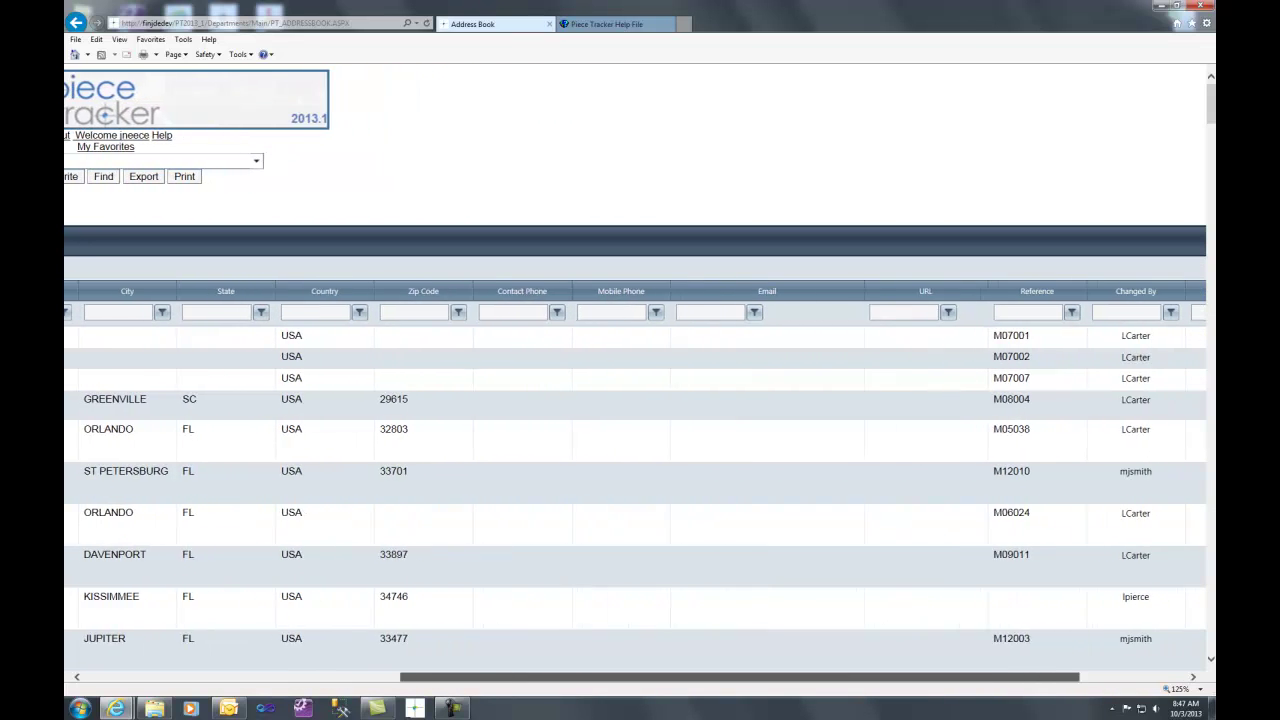
drag(674, 677, 750, 677)
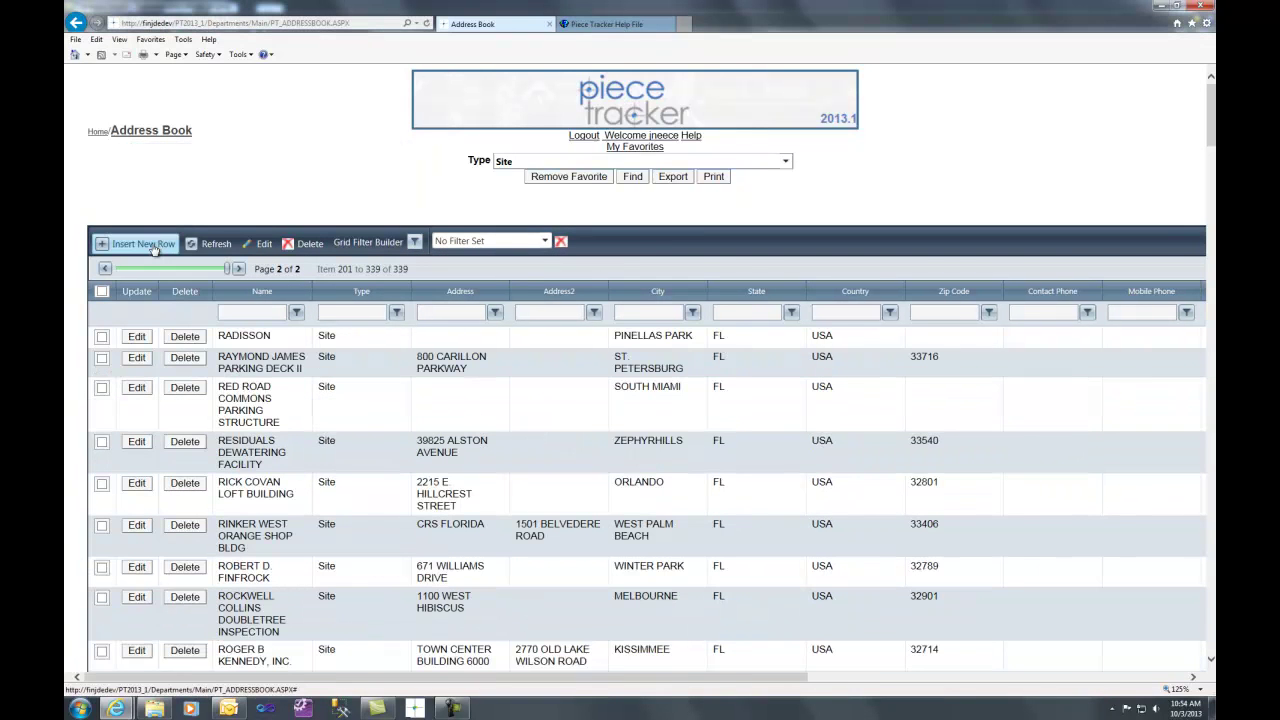
- Add a blank row and try inserting it so the required fields show 'This field cannot be blank'
click(153, 249)
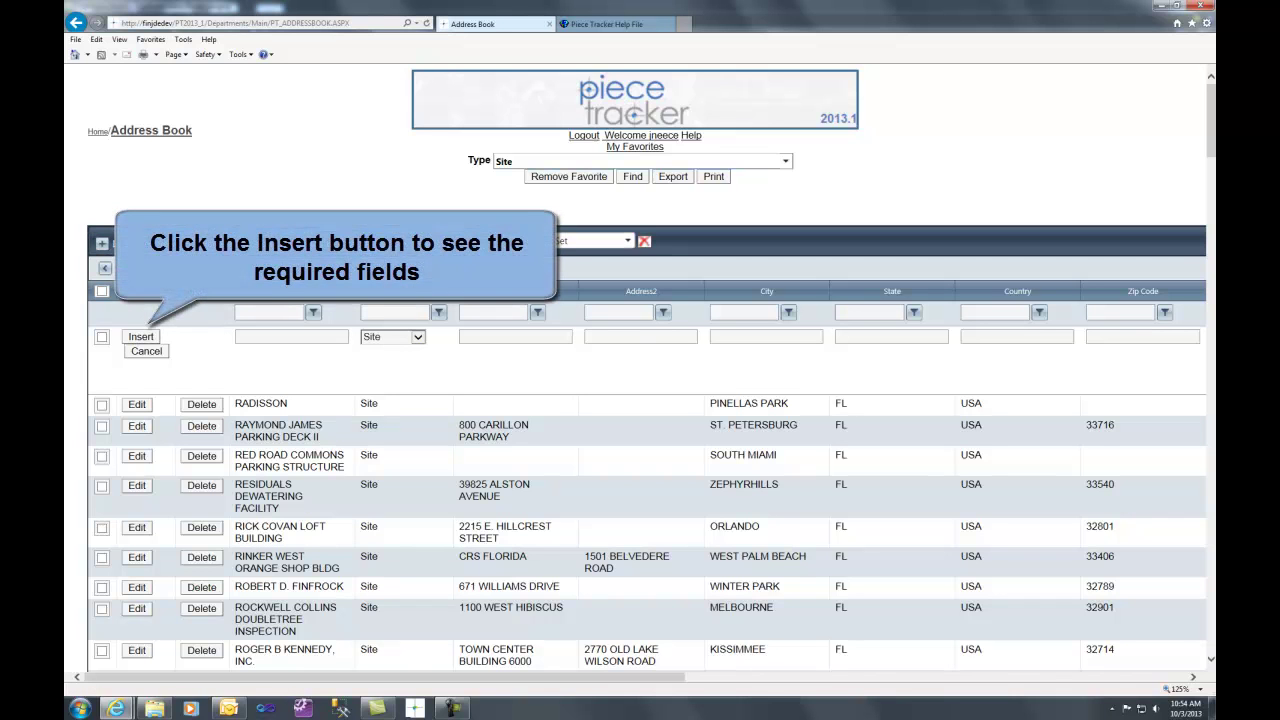
right_click(160, 290)
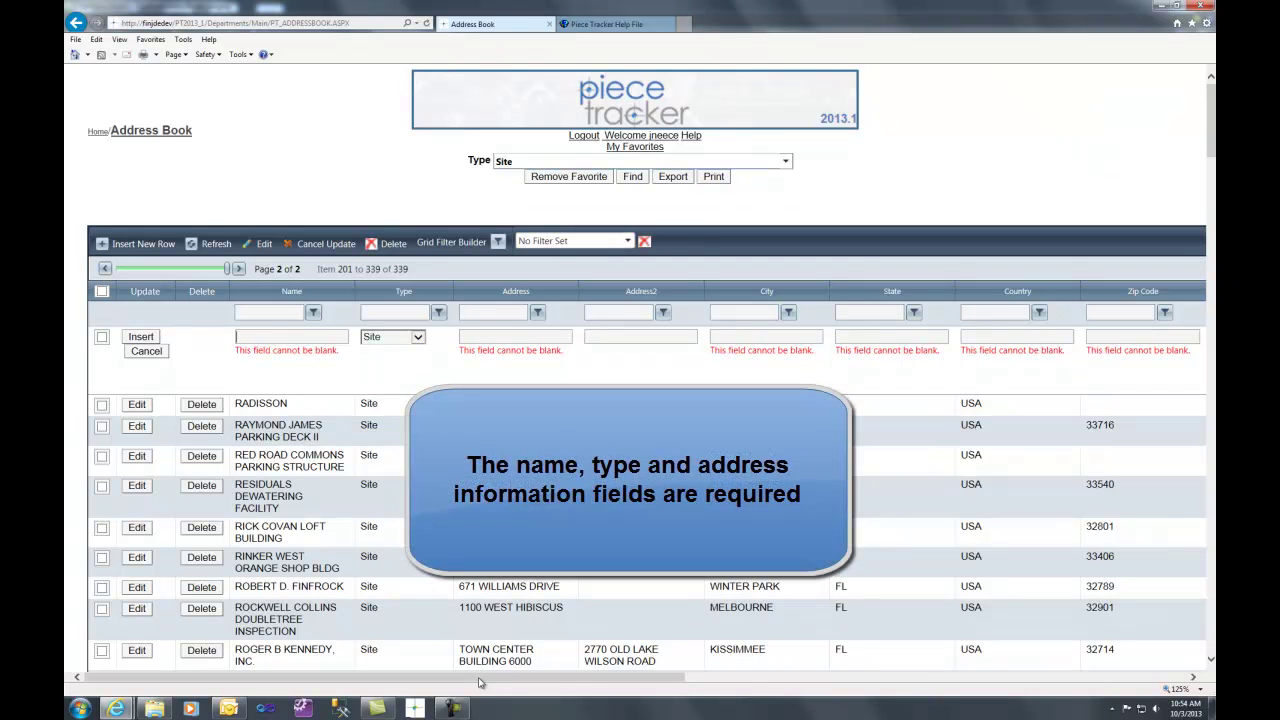
drag(479, 683, 980, 688)
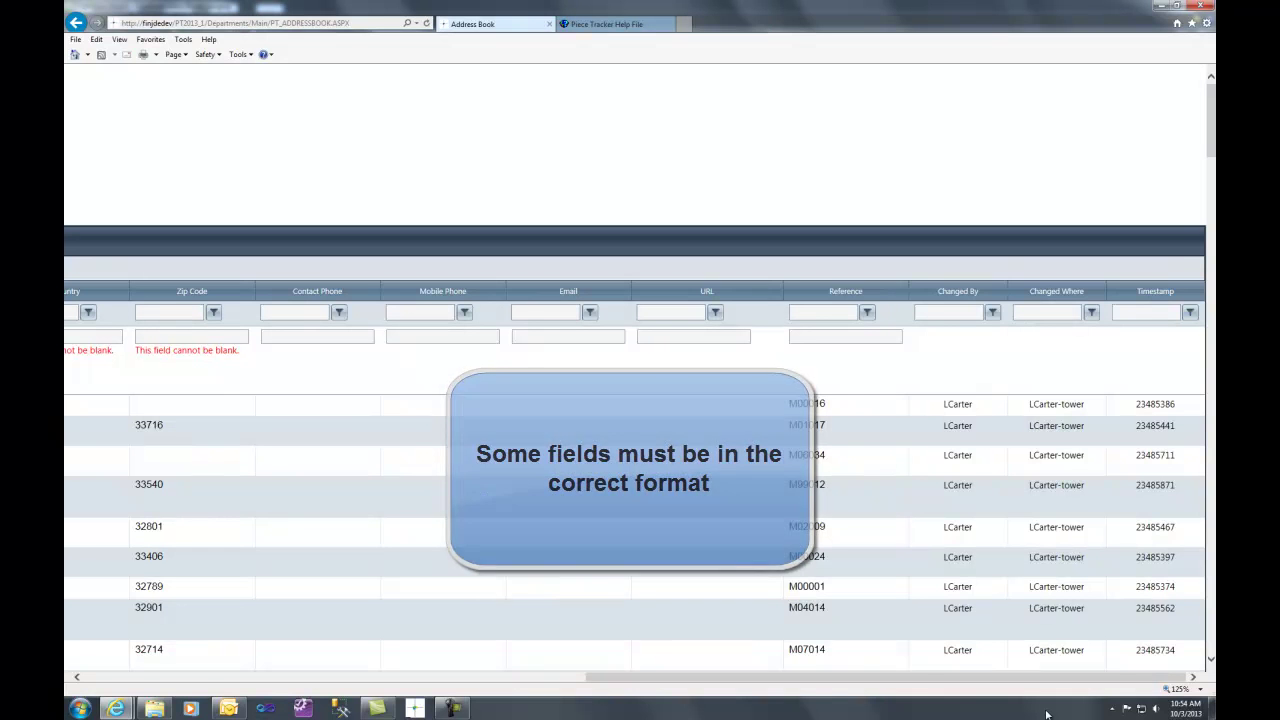
- Enter malformed Zip Code, Email and URL values (12312345, 12312, 231231) to trigger format warnings
click(214, 338)
text(123)
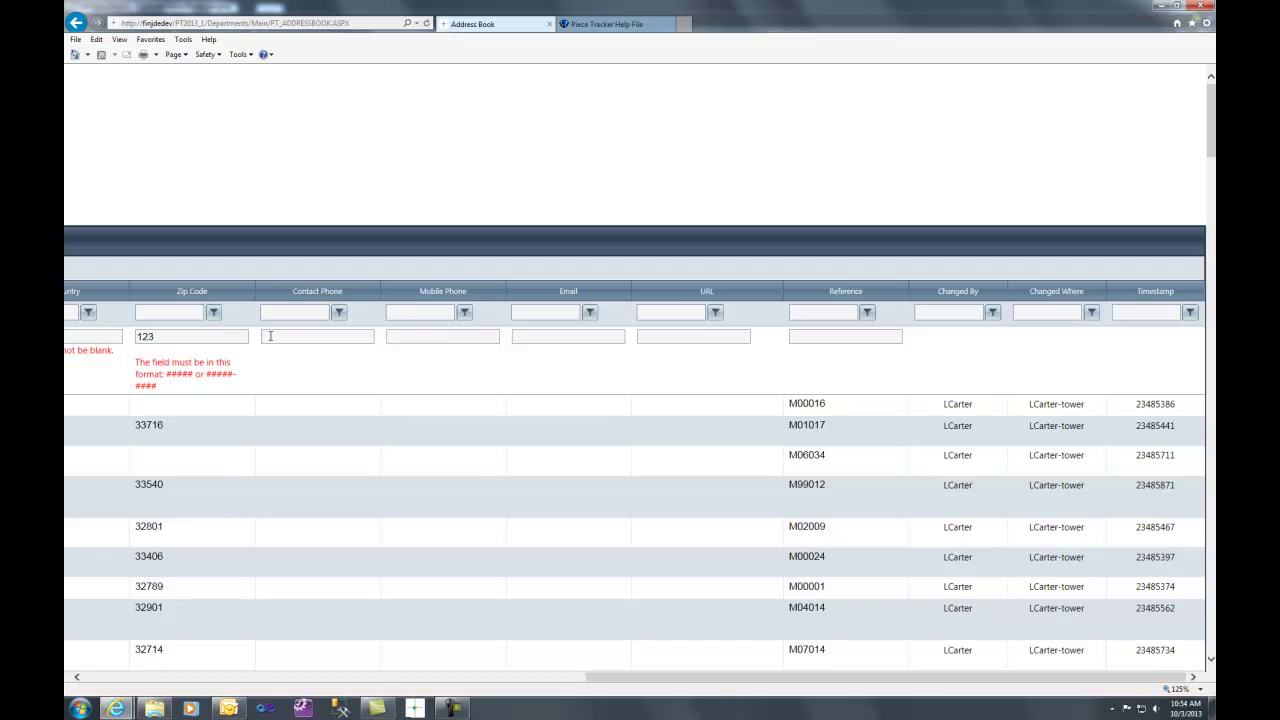
text(12345)
key(Home)
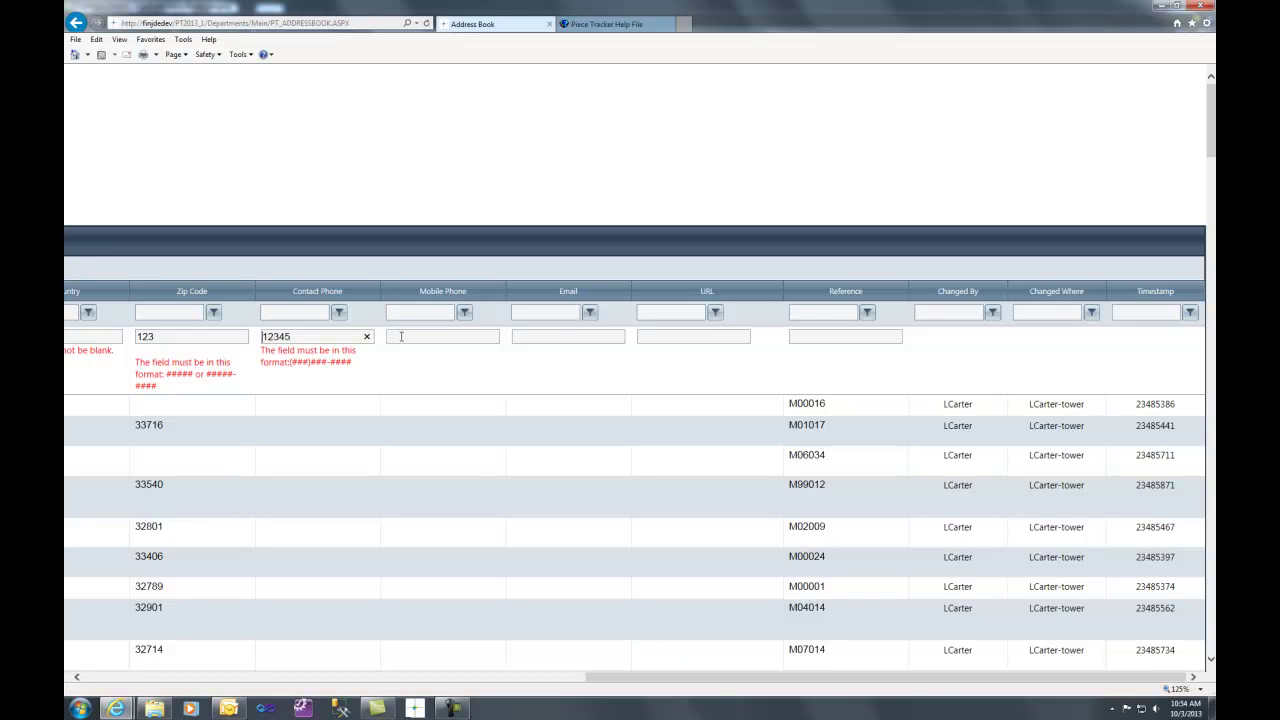
click(400, 337)
click(511, 341)
text(12312)
click(660, 337)
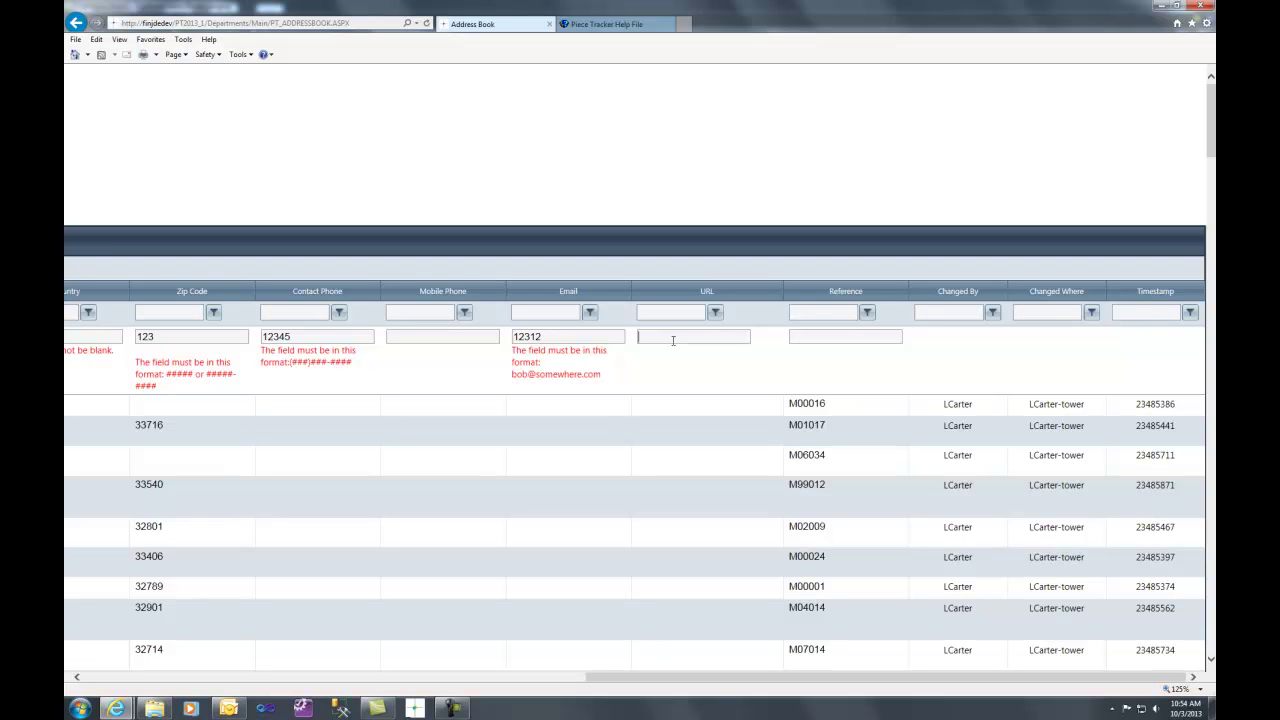
text(231231)
click(800, 335)
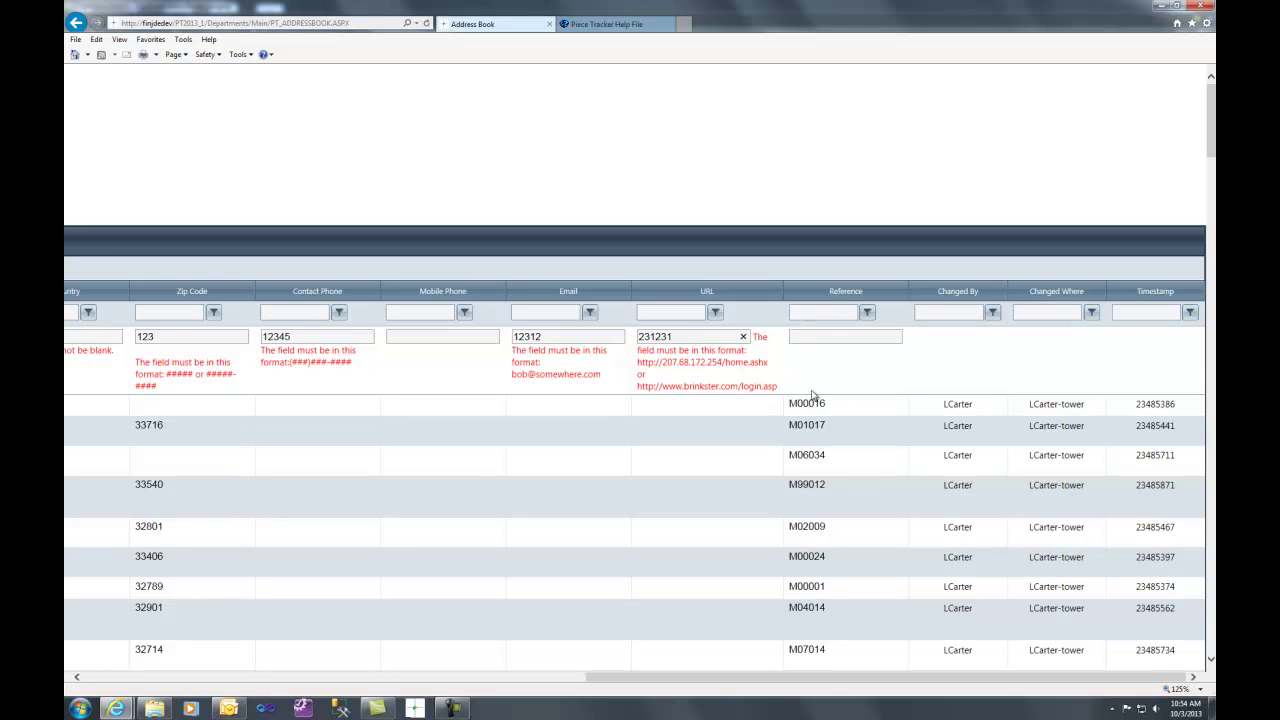
drag(951, 679, 441, 692)
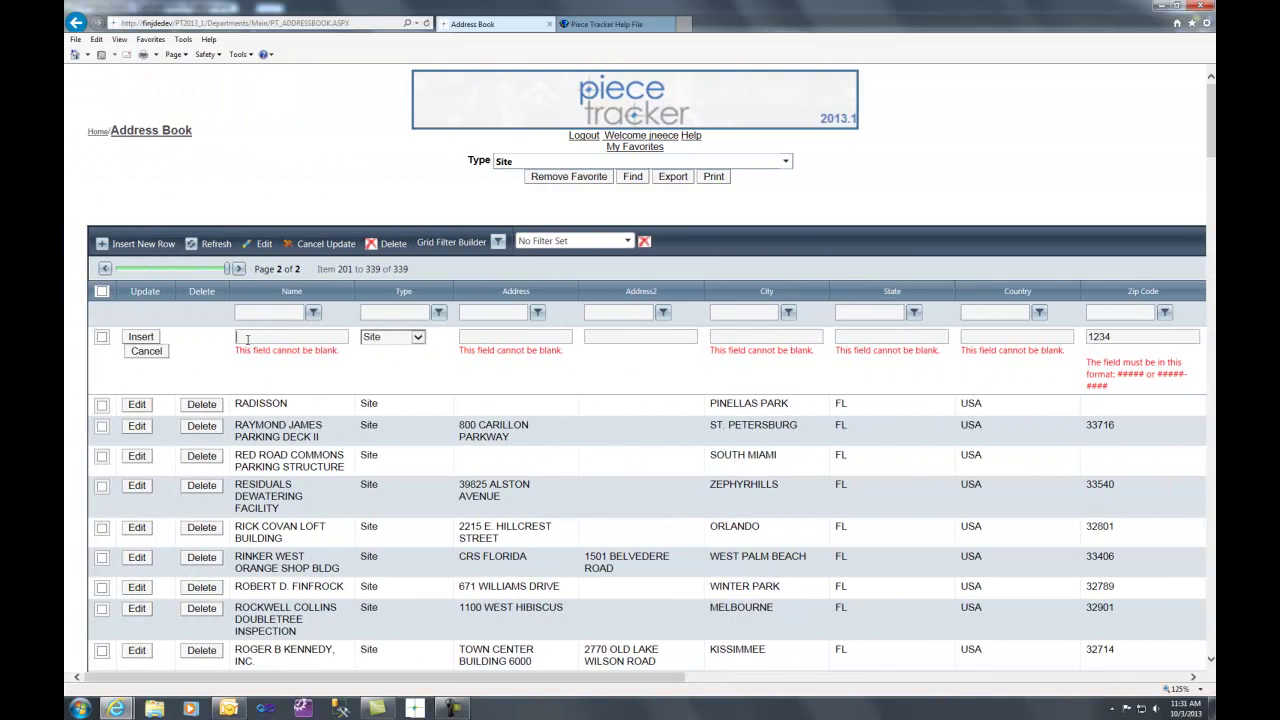
- Fill in name 'test name' plus the street address, city, state and country for the new row
text(test name)
key(Tab)
key(Tab)
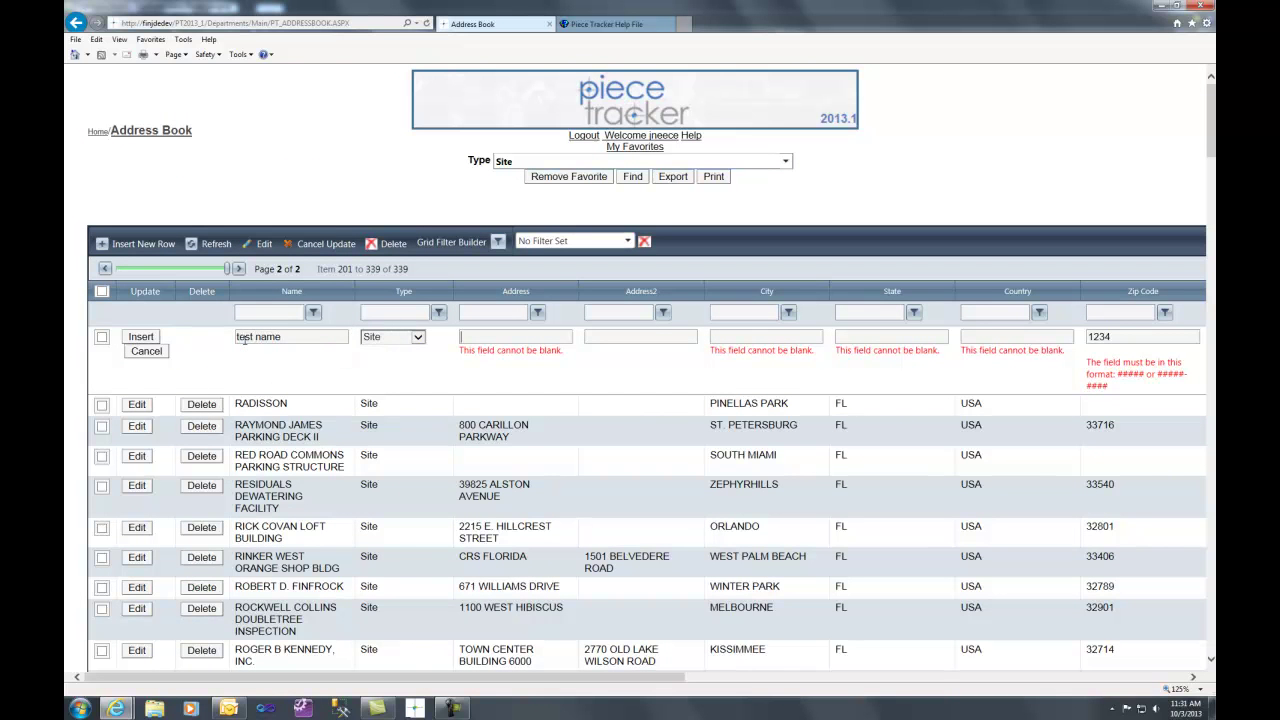
key(Tab)
key(Tab)
text(Eustis)
key(Tab)
text(Fla)
key(BackSpace)
key(Tab)
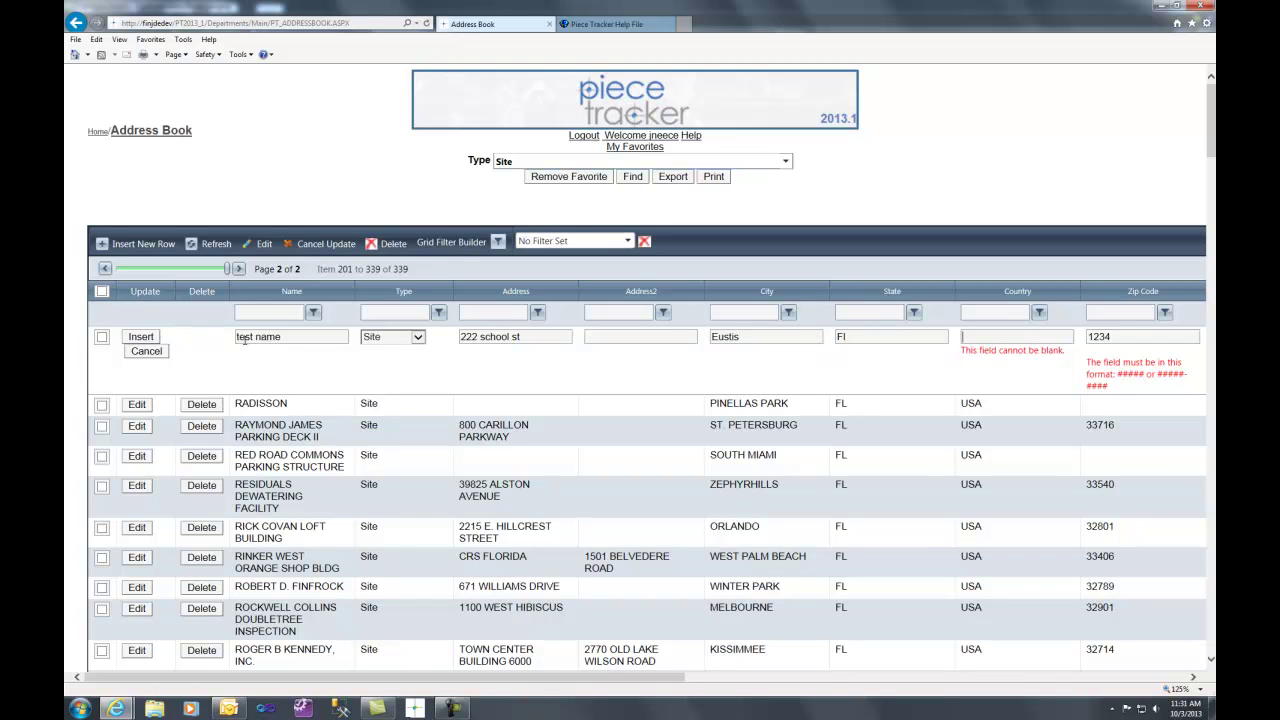
text(US)
text(A)
key(Tab)
text(33333)
key(Tab)
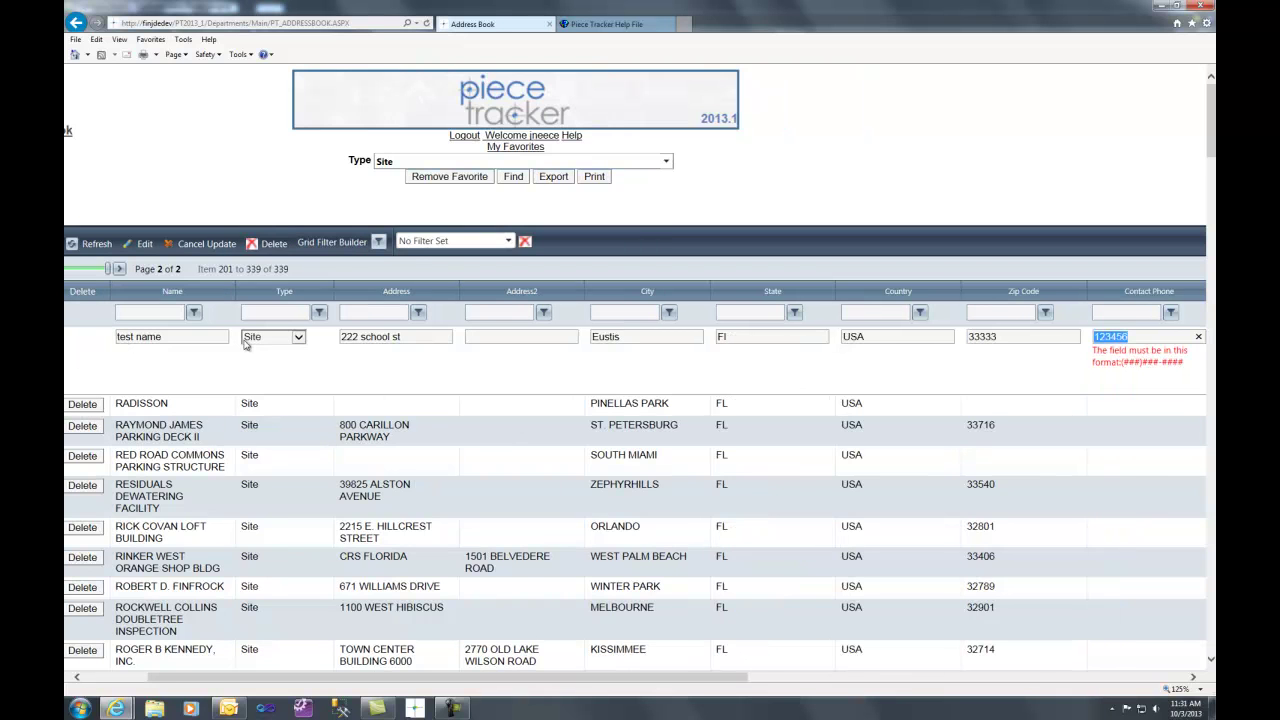
text(333-222-4444)
key(Tab)
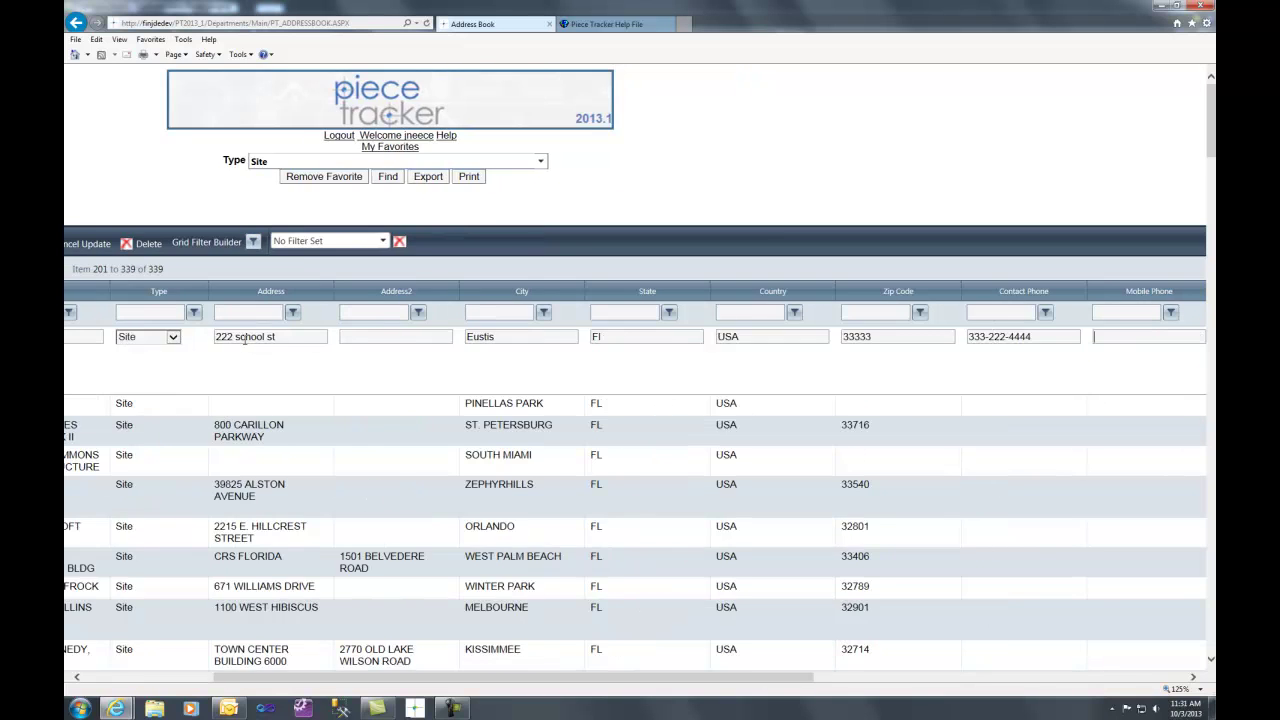
key(Tab)
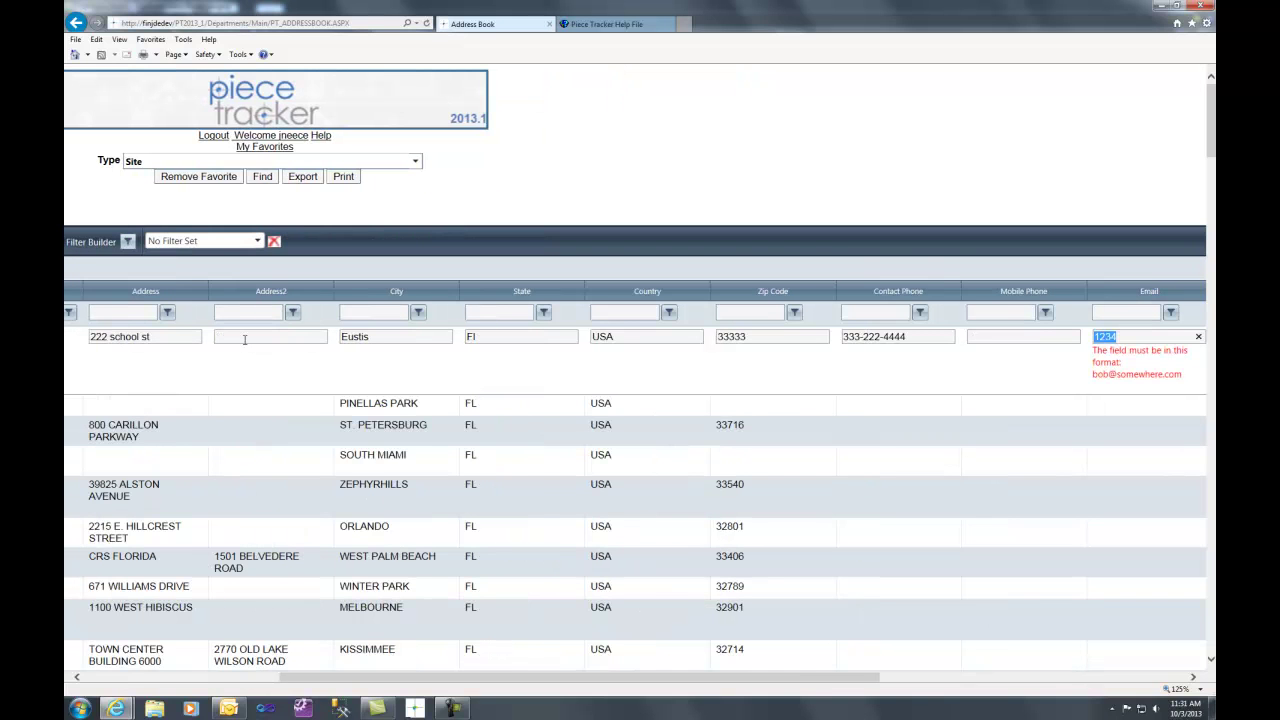
key(Tab)
text(http://)
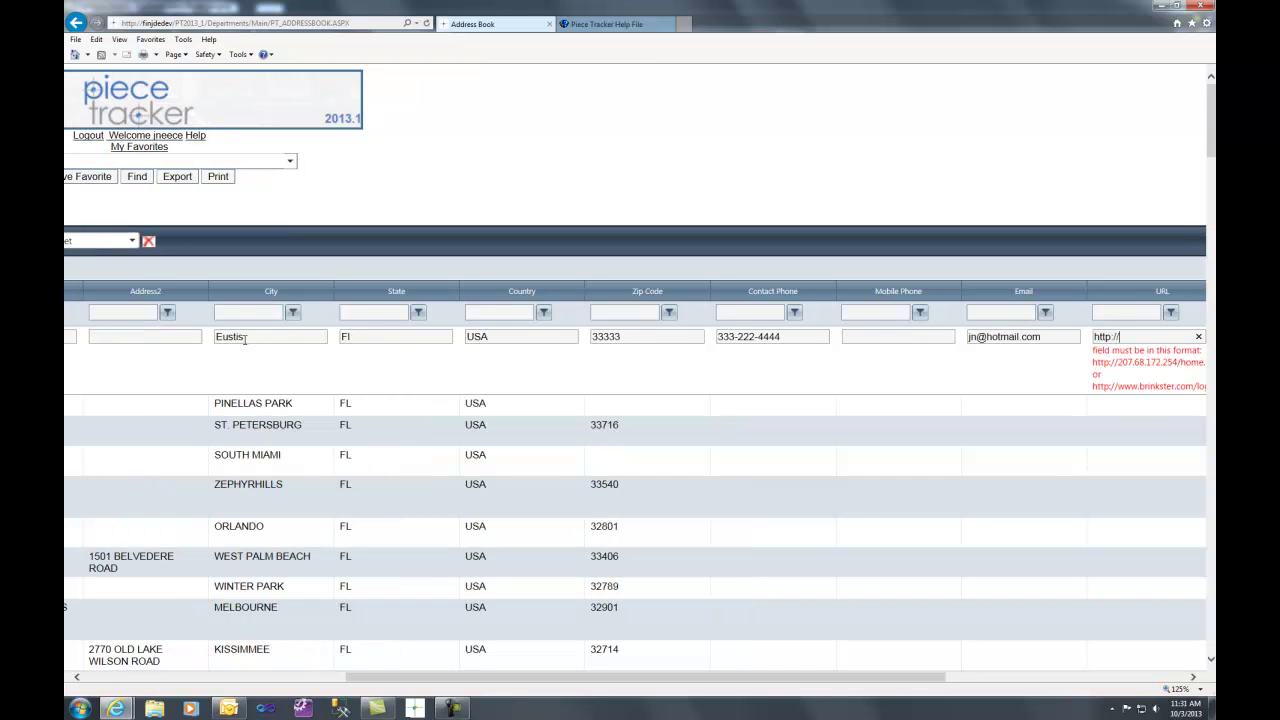
text(123.com)
key(Tab)
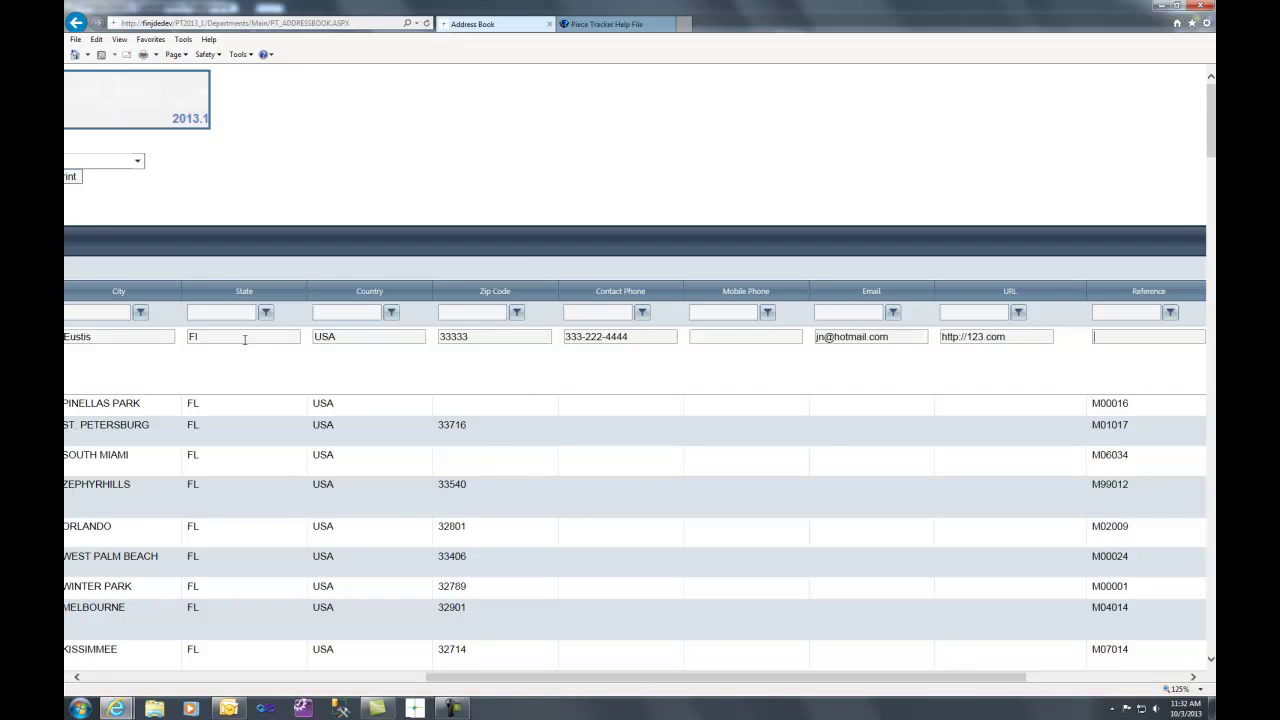
text(m)
text(19999)
- Insert the completed row as a new Site record, raising the count to 340, and close the entry row
click(314, 678)
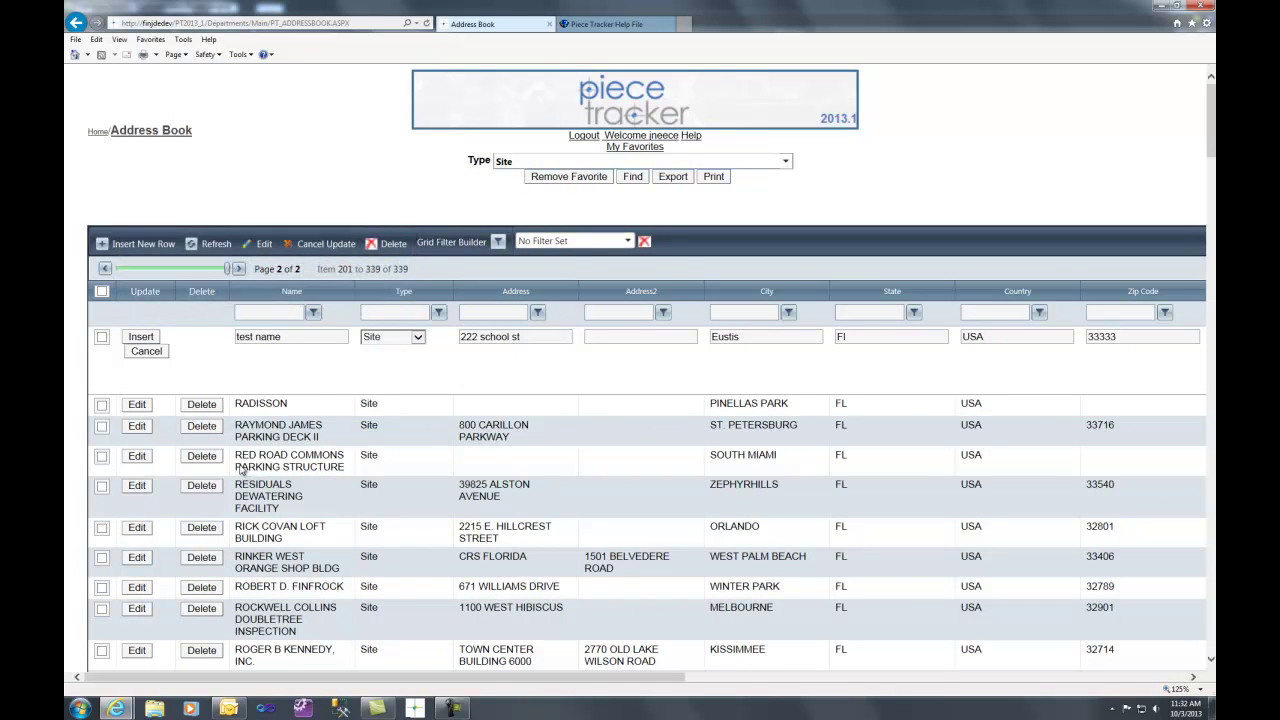
click(140, 338)
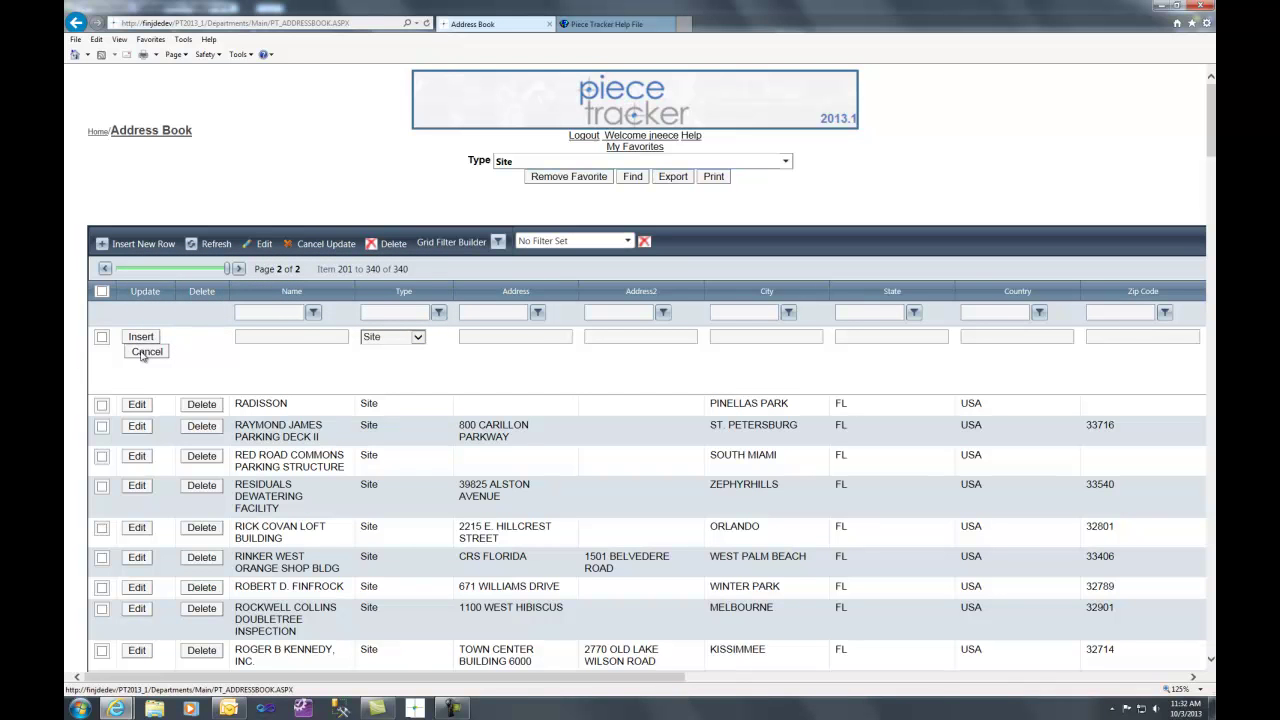
click(143, 353)
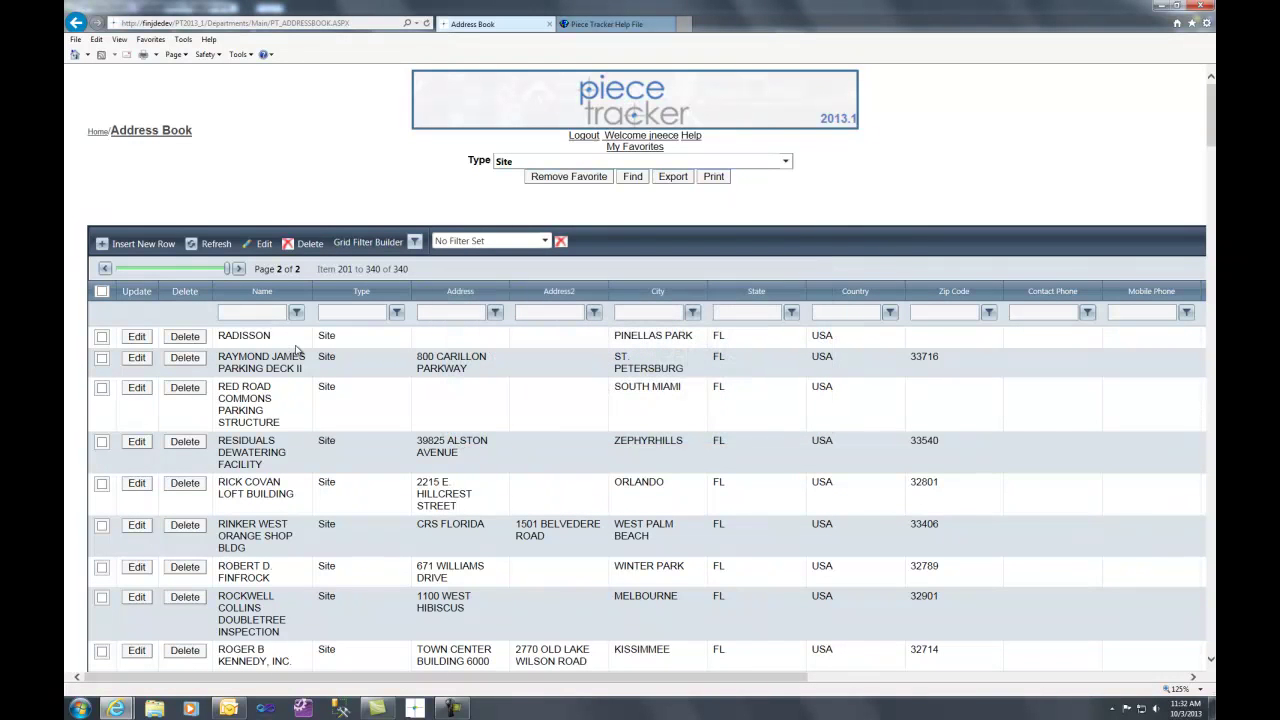
click(272, 313)
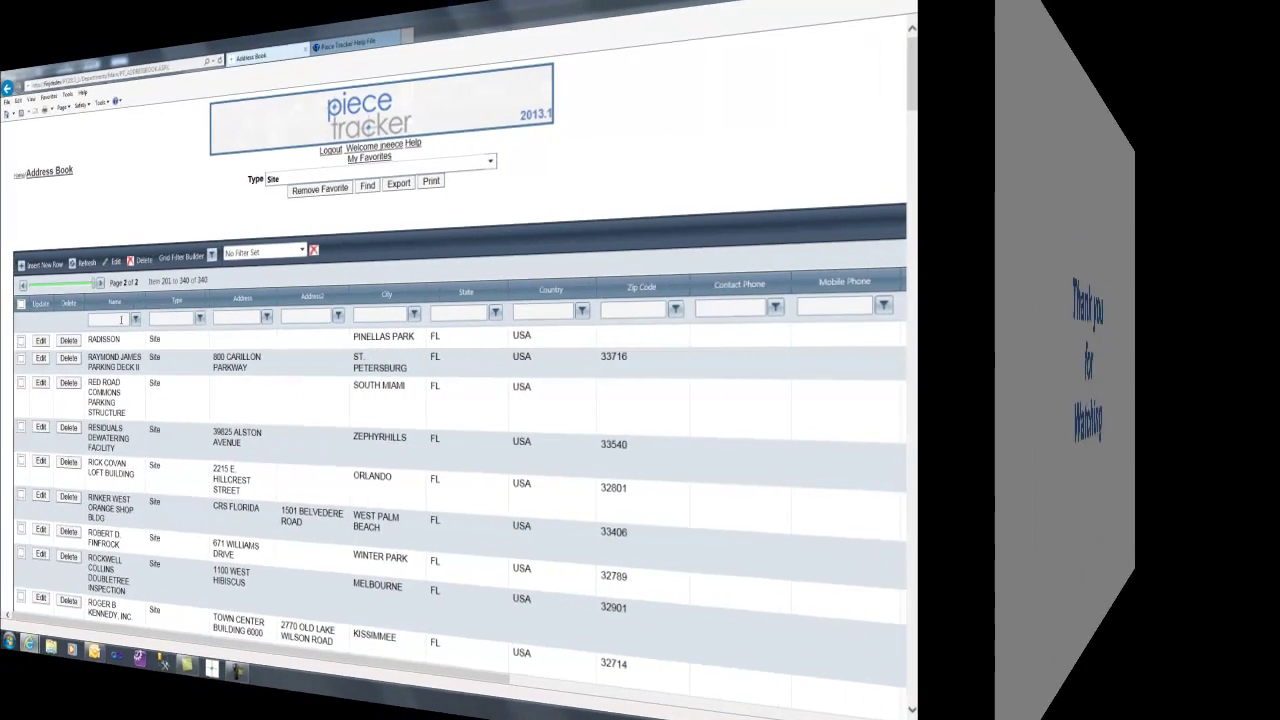